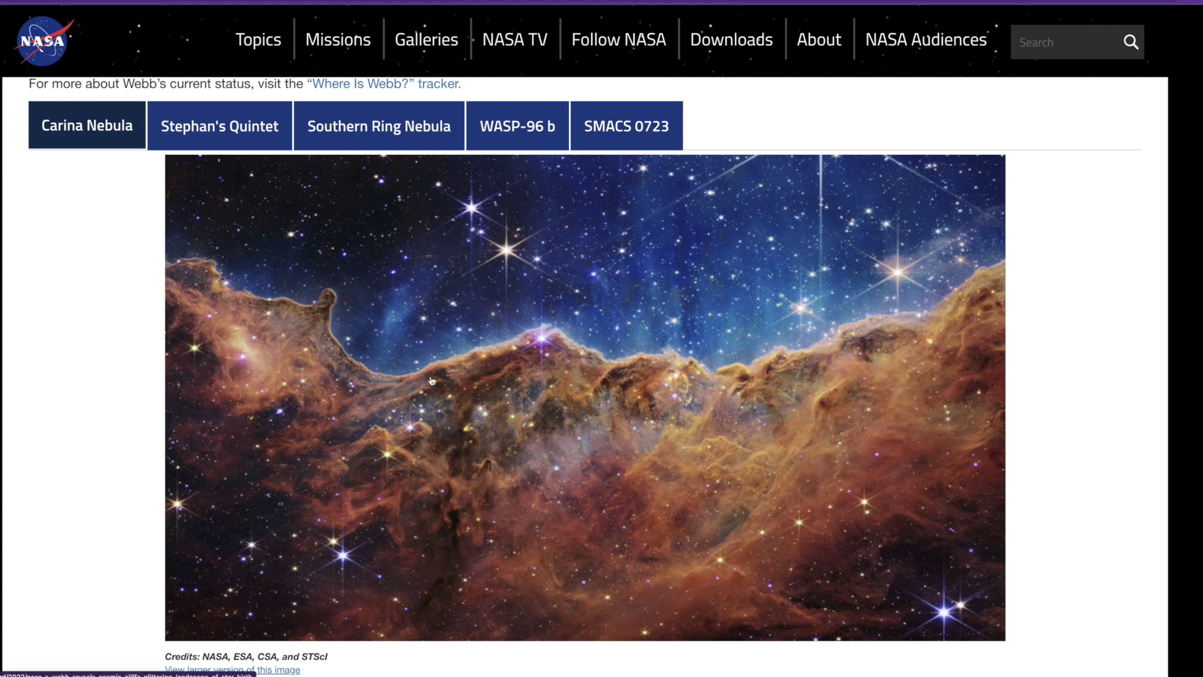
View the Stephan's Quintet and Southern Ring Nebula images in the Webb gallery
left_click(226, 130)
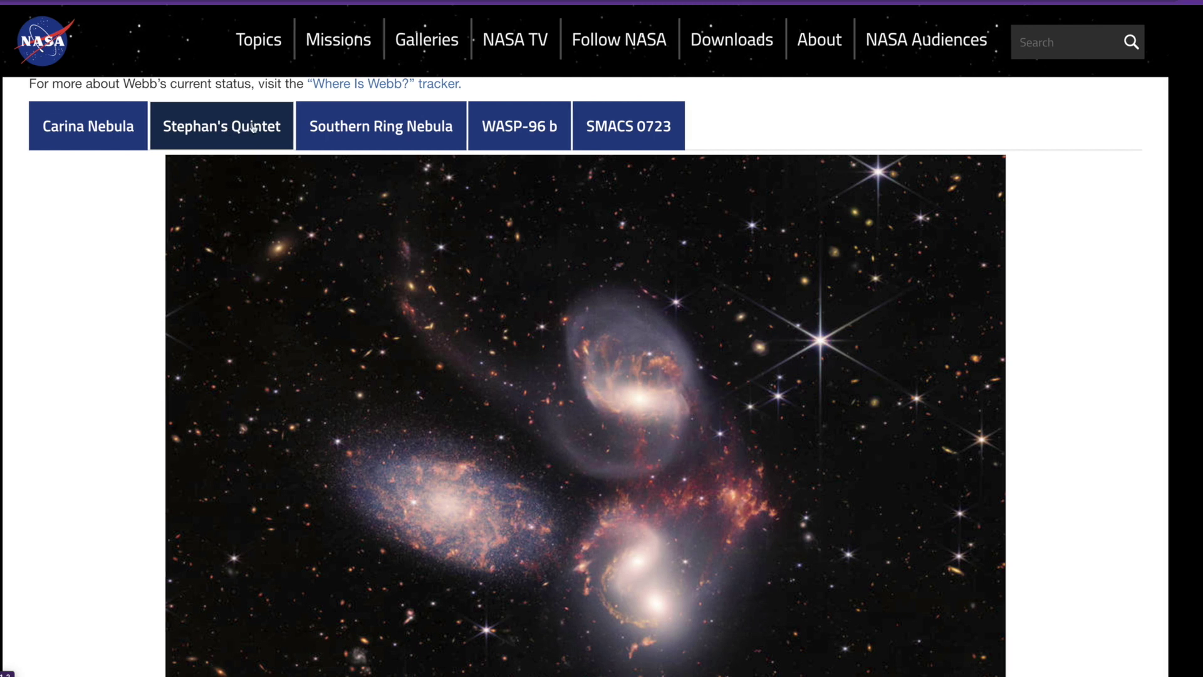
left_click(361, 130)
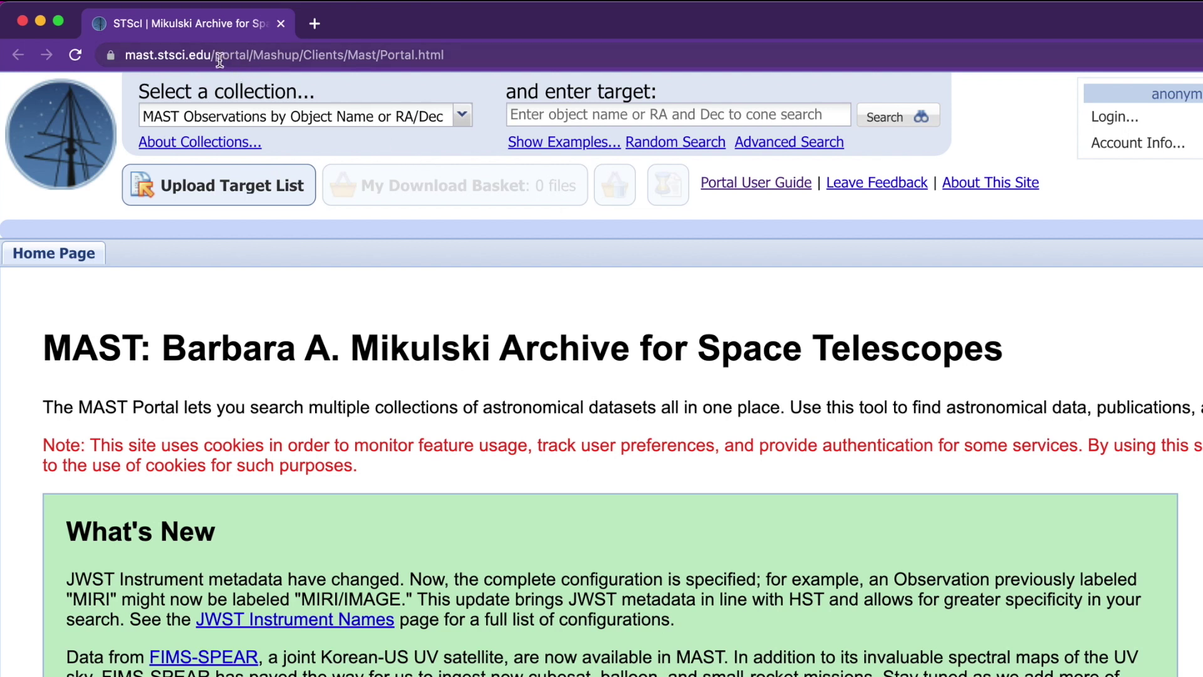
left_click_drag(215, 56, 121, 57)
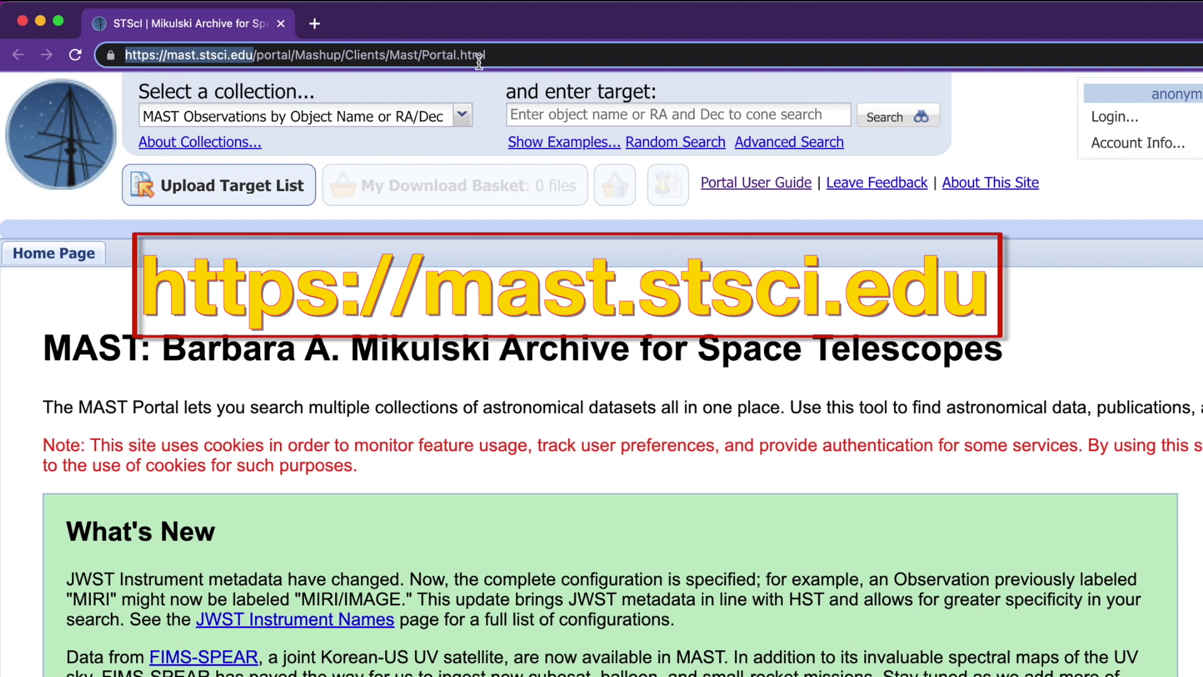
left_click_drag(491, 55, 256, 55)
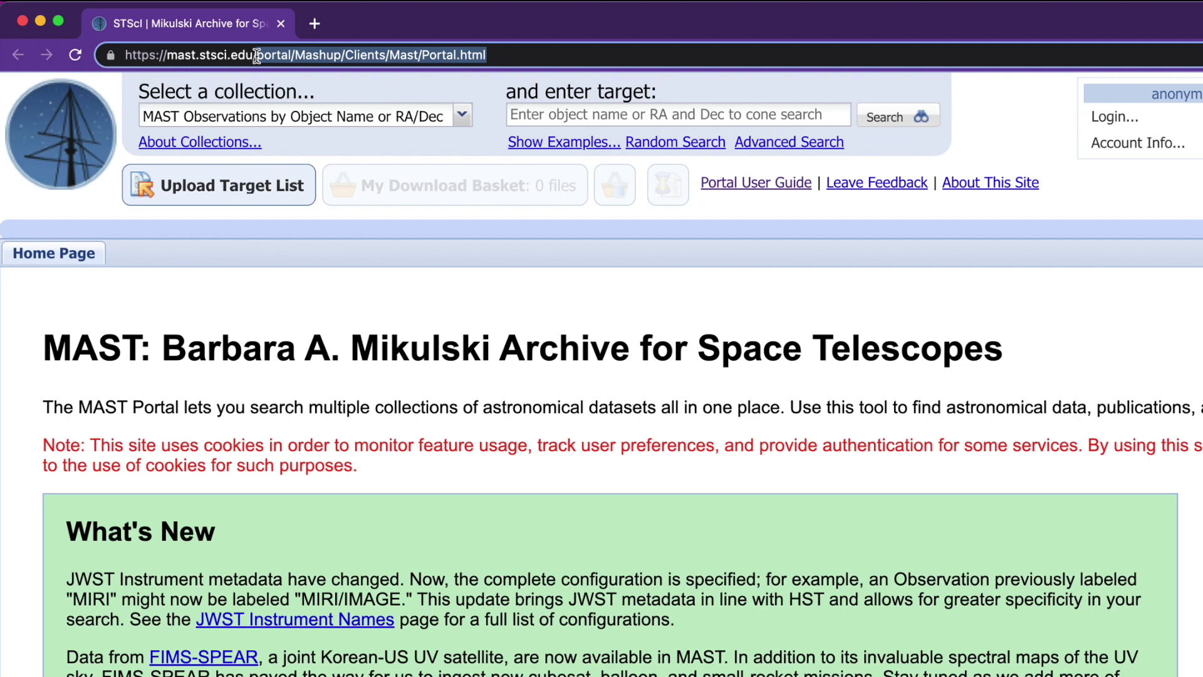
left_click(761, 242)
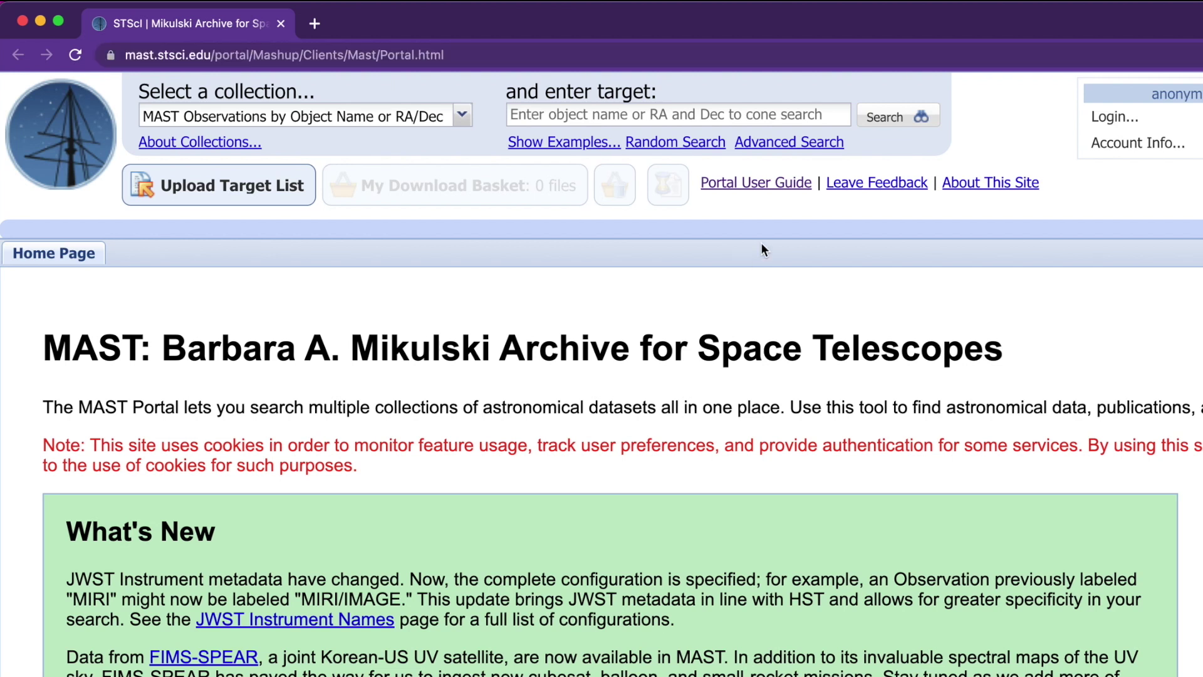
left_click(793, 144)
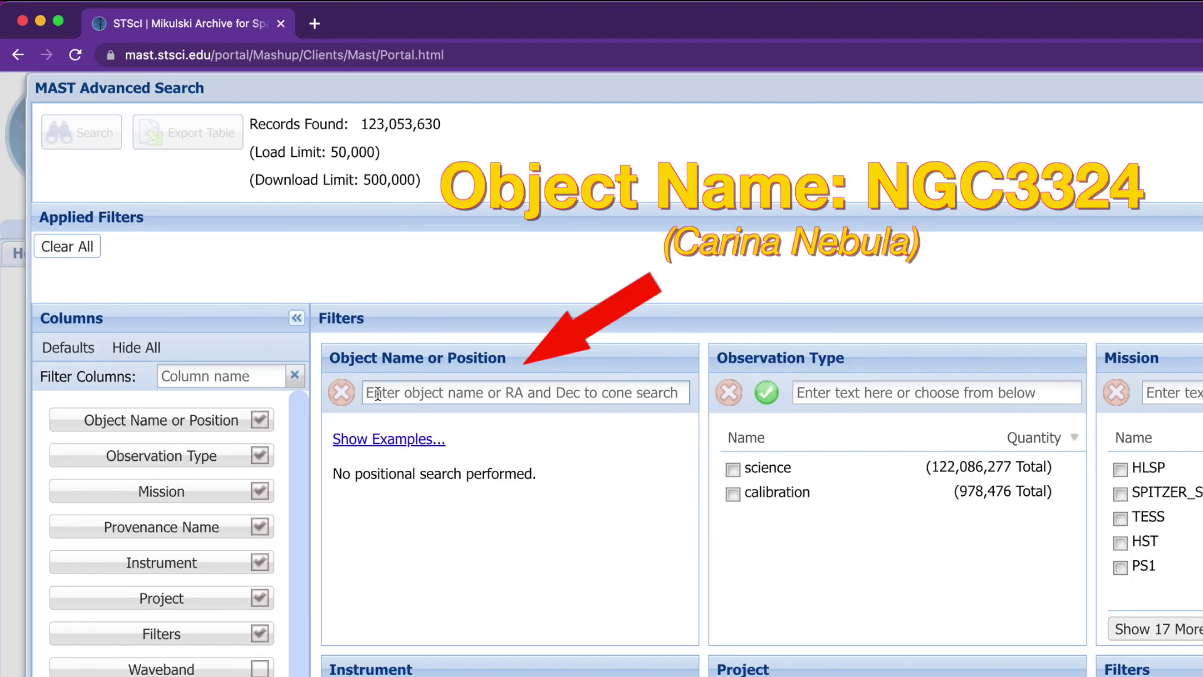
Filter by position NGC3324 and mission JWST, leaving 10 records found
type("NGC")
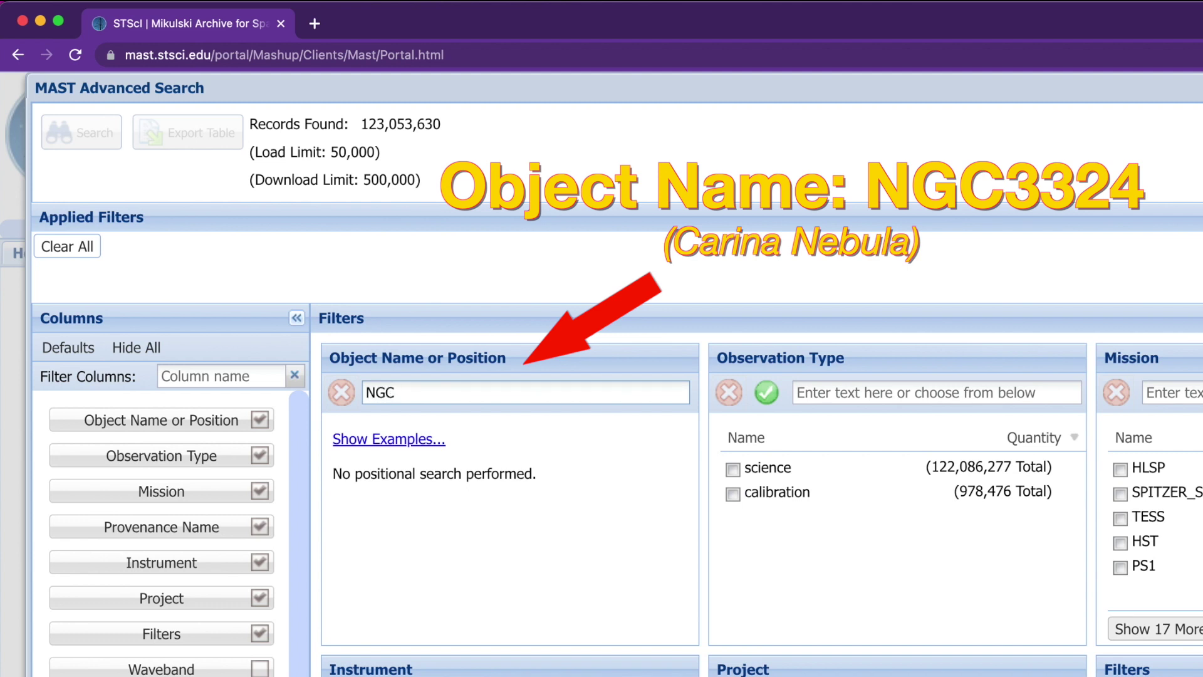
type("3324")
key("Return")
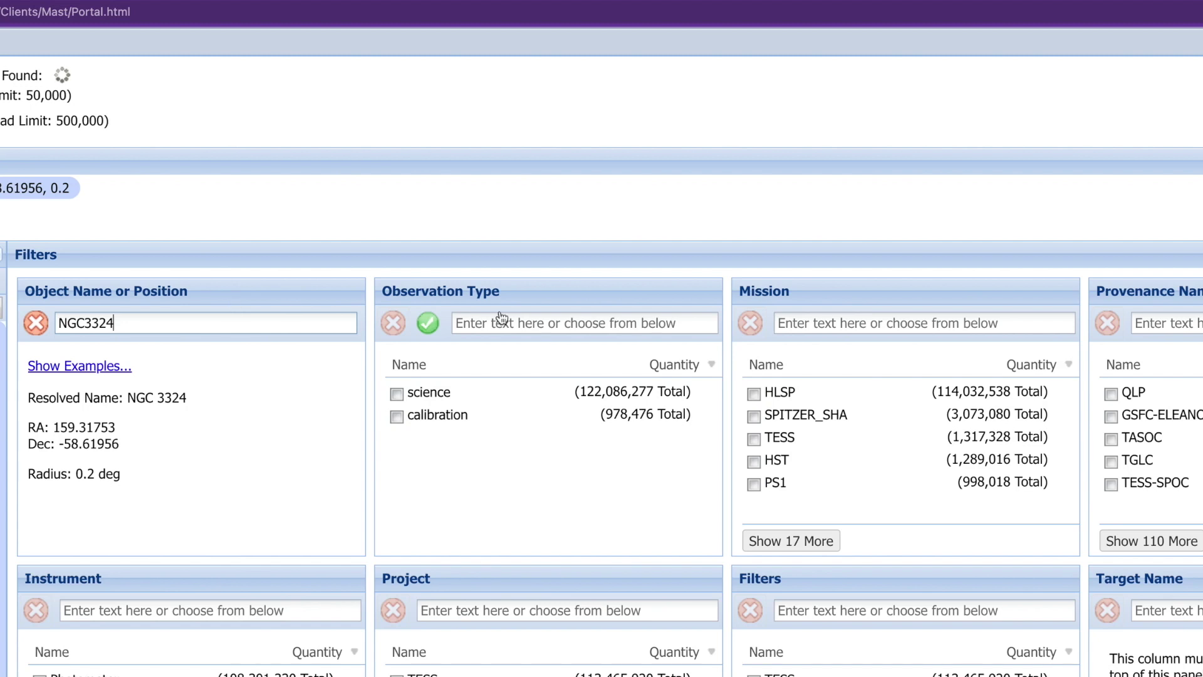
left_click(796, 322)
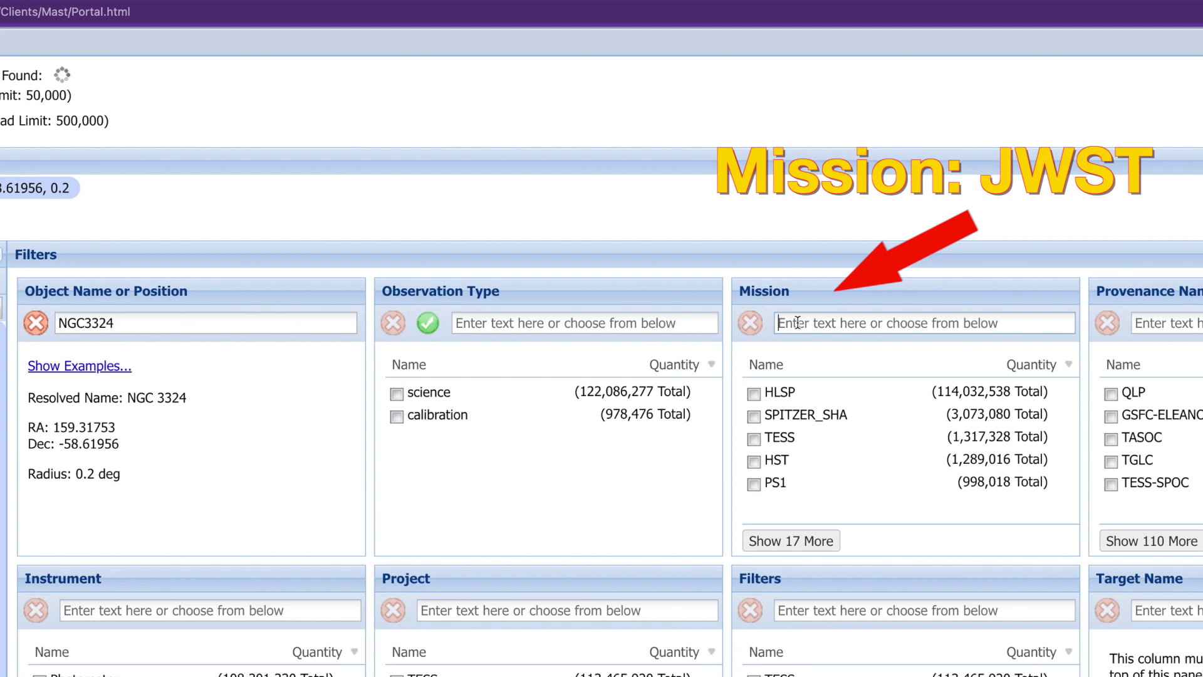
type("JWST")
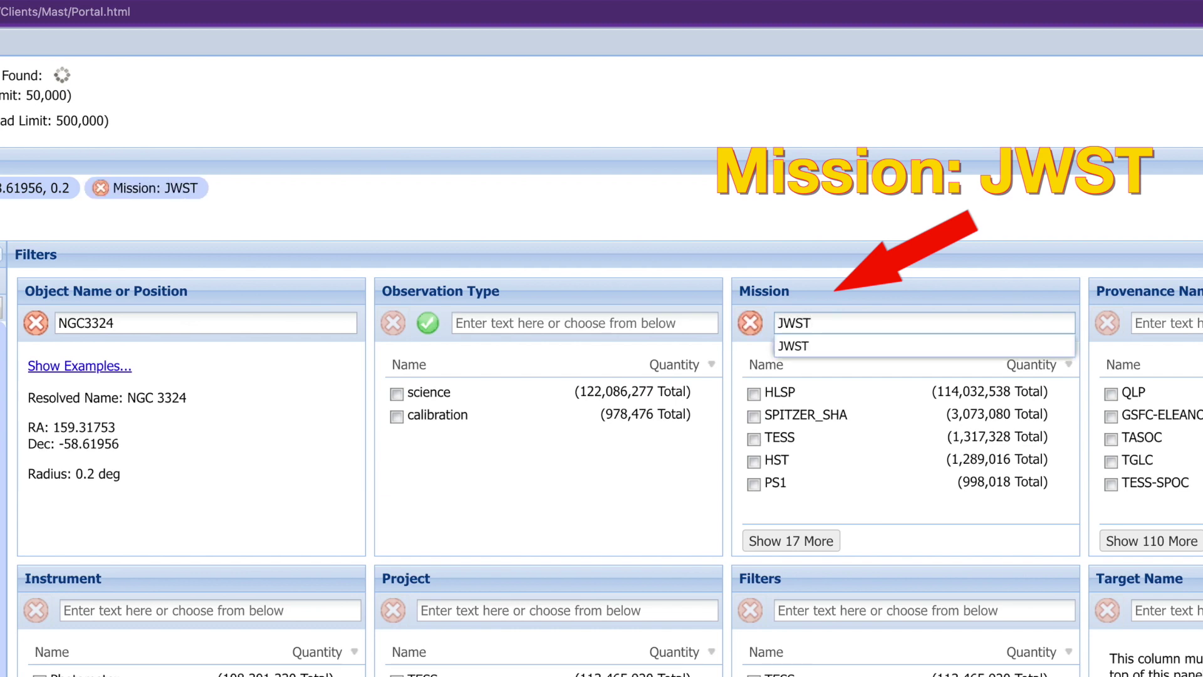
key("Return")
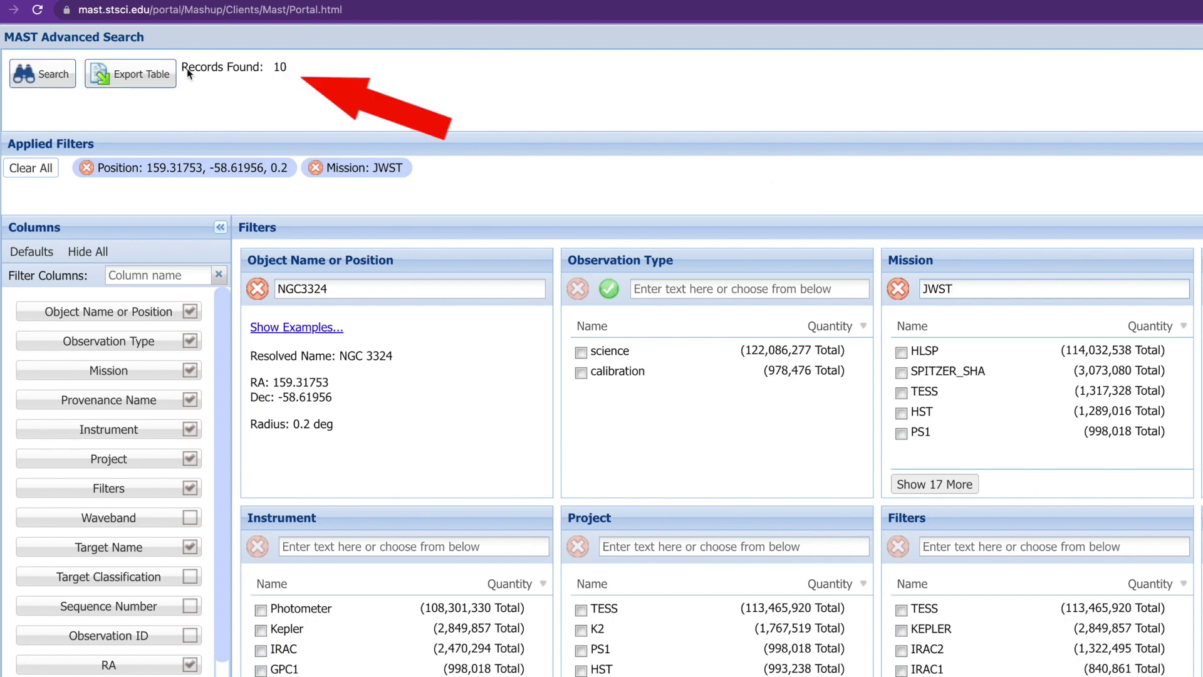
left_click_drag(183, 65, 286, 68)
left_click(407, 89)
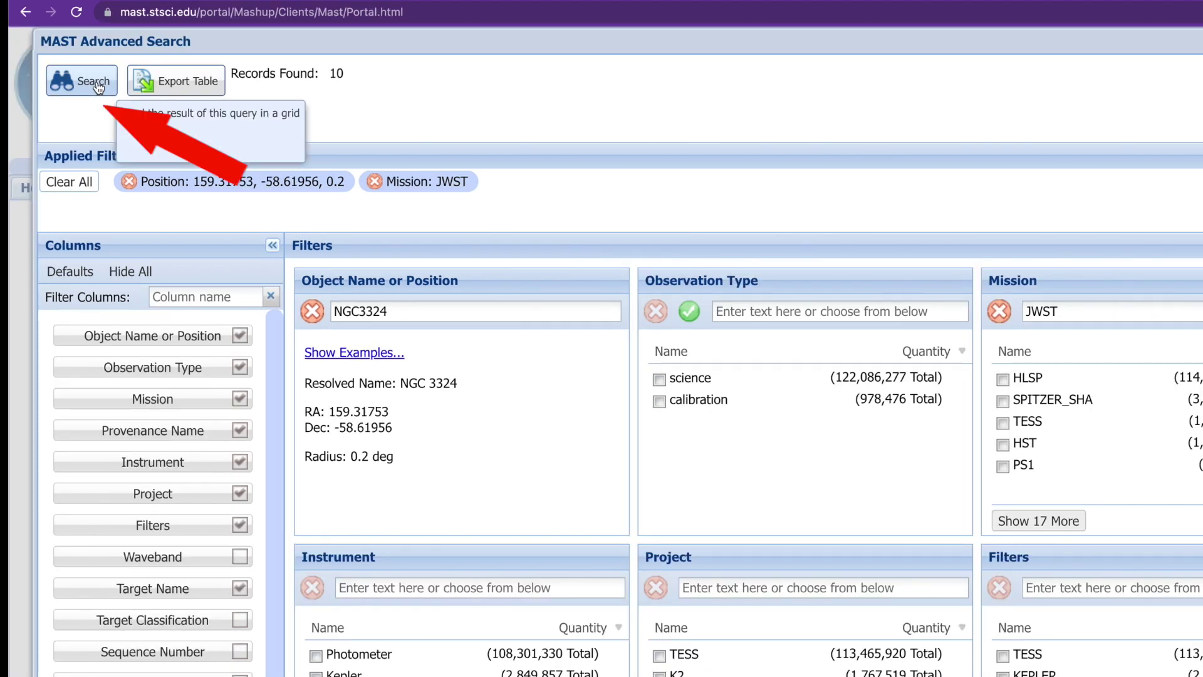
List the 10 JWST results, widen the sky view, and keep only NIRCAM/IMAGE observations
left_click(98, 87)
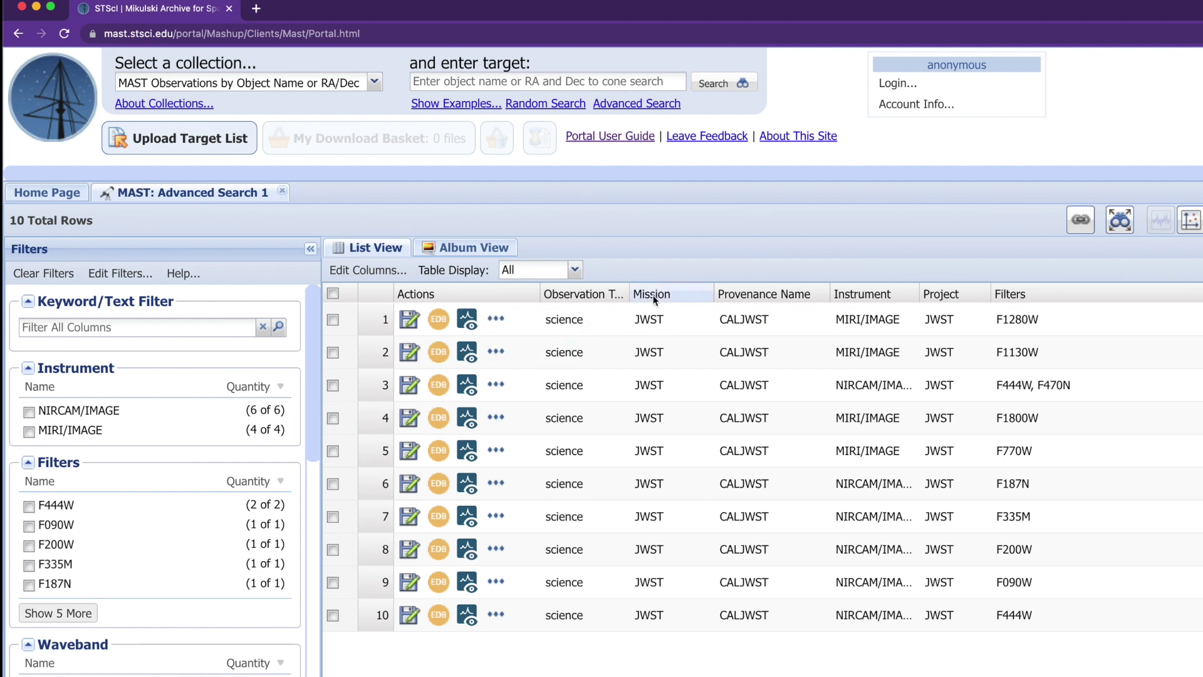
mouse_move(652, 299)
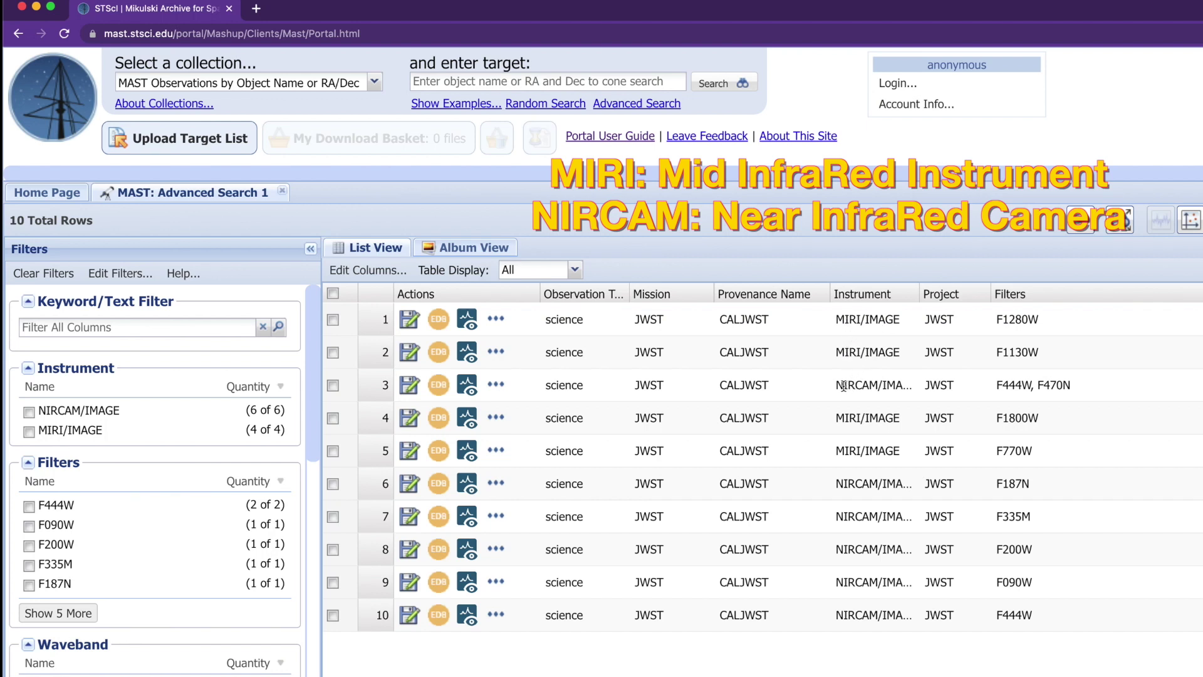
left_click_drag(837, 386, 905, 386)
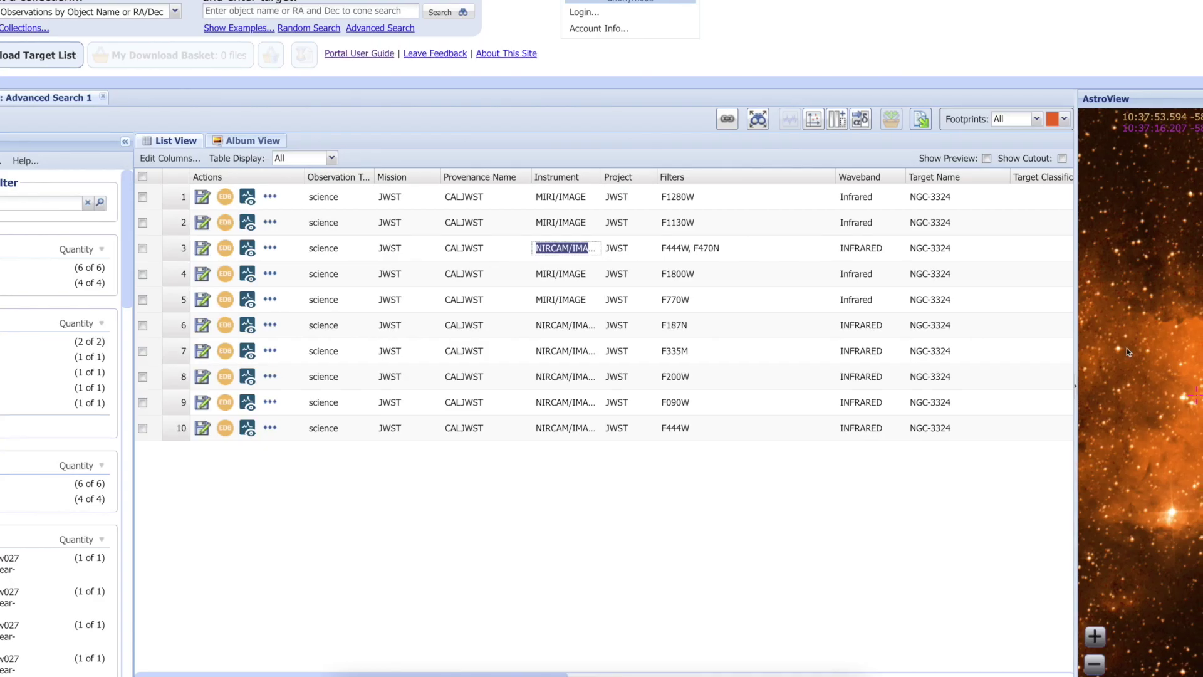
left_click_drag(1058, 386, 971, 386)
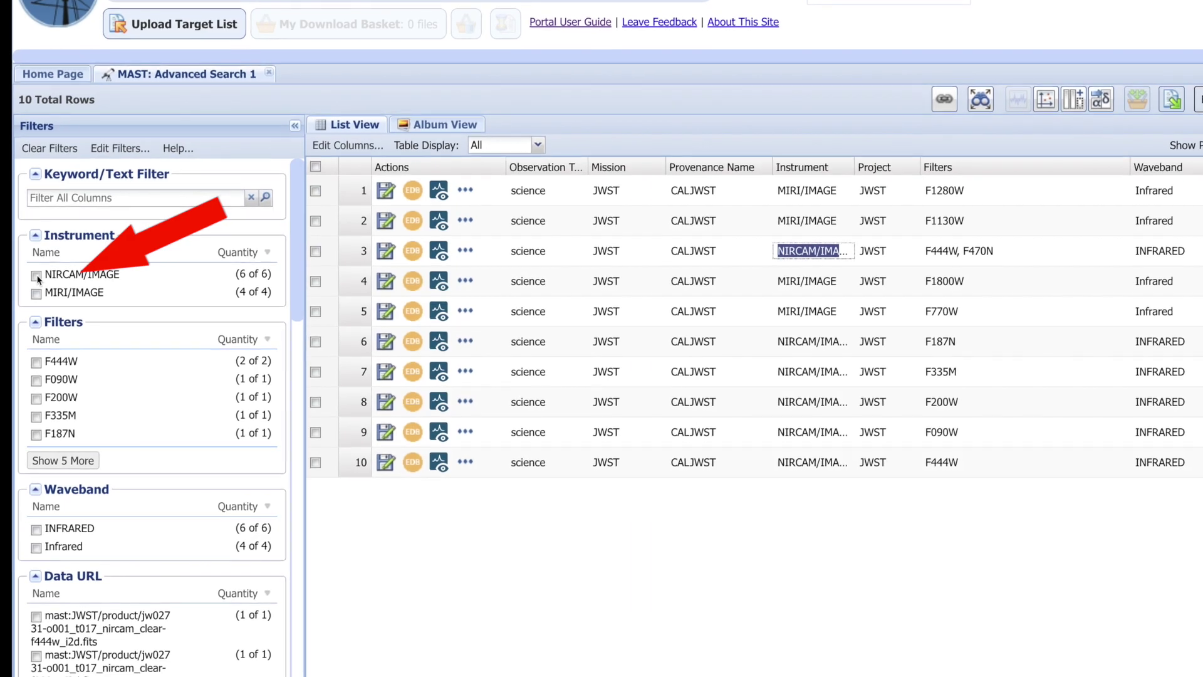
left_click(38, 273)
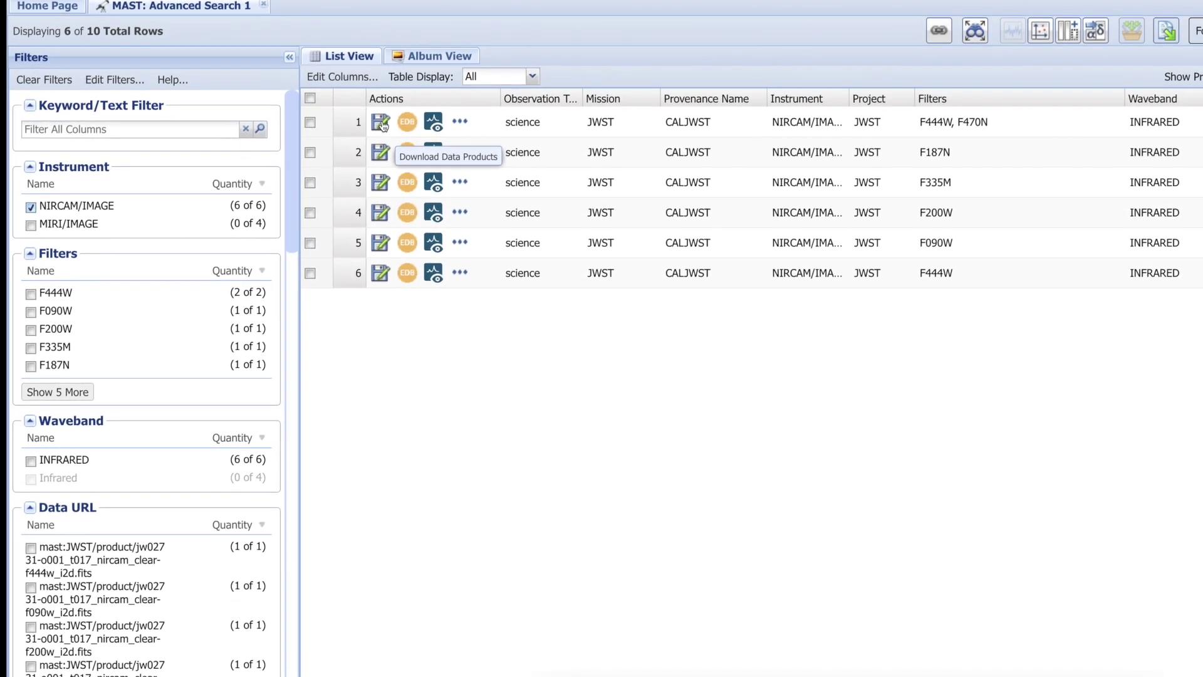
Download each NIRCam observation's data products as zip files, then hide the browser
left_click(382, 123)
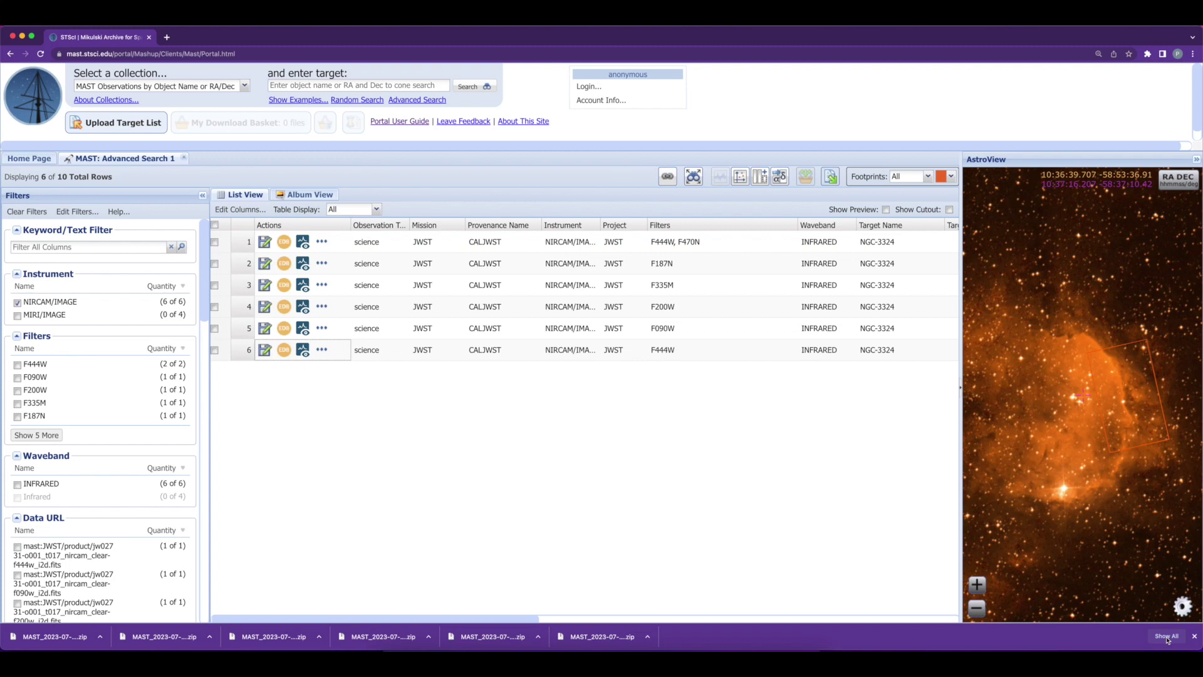
left_click(1166, 636)
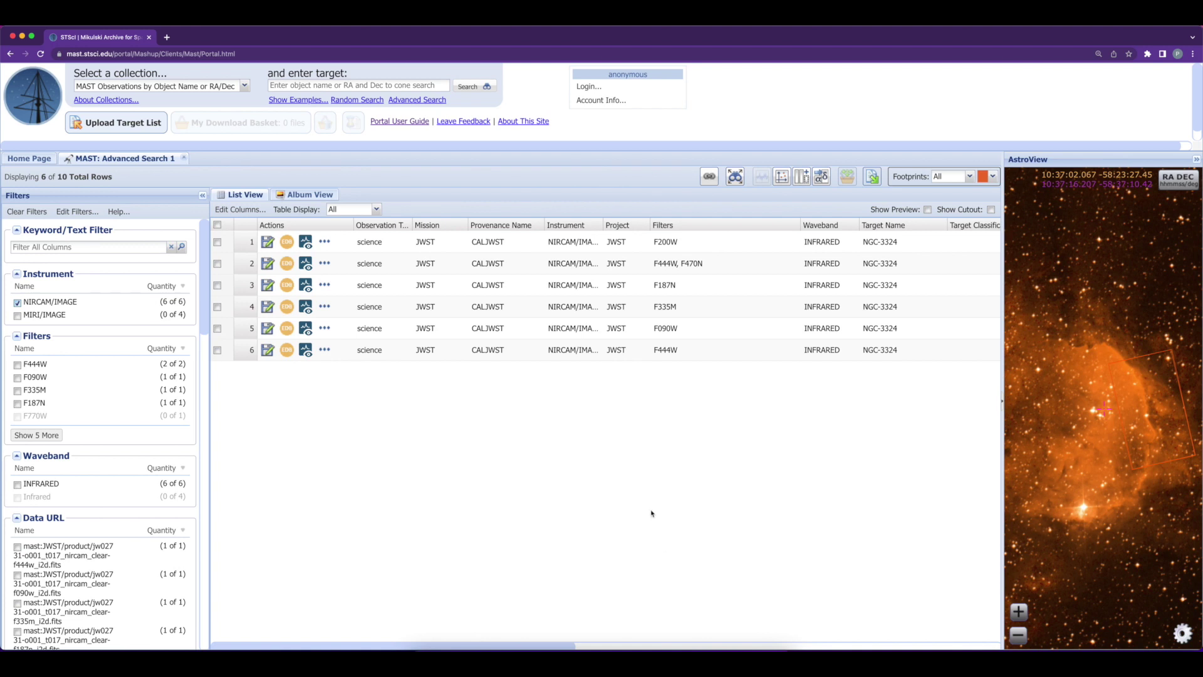
left_click(22, 37)
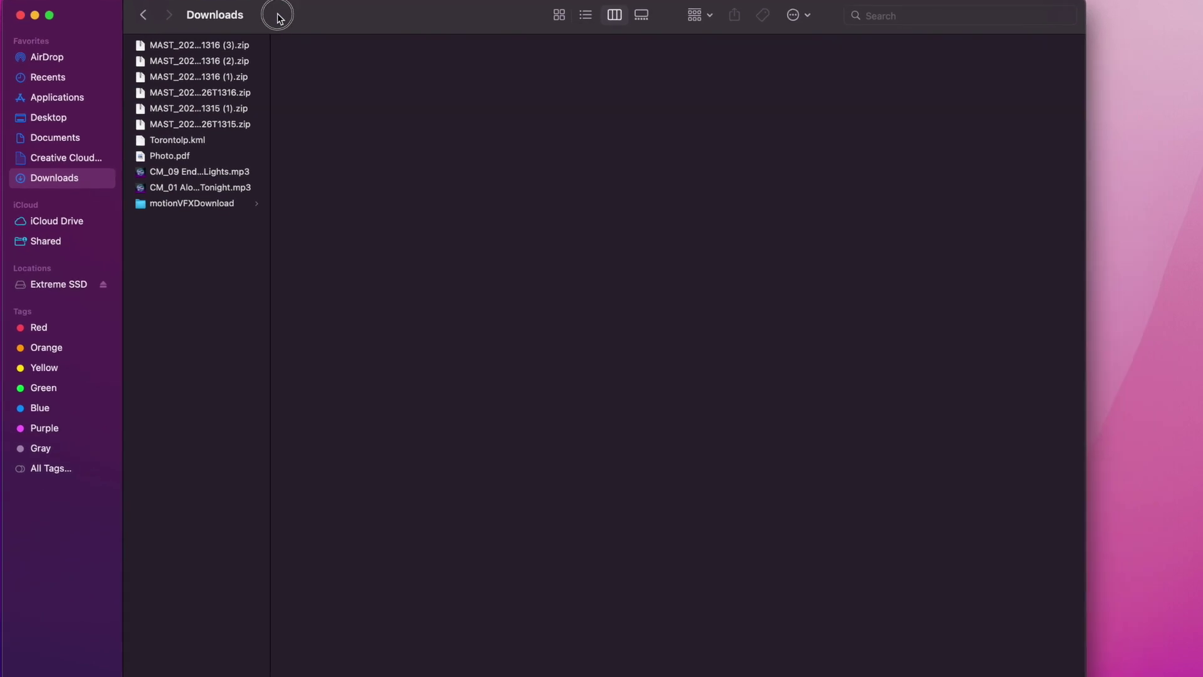
Select the six MAST zips and create a desktop folder named Carina_JWST
left_click_drag(255, 133, 122, 32)
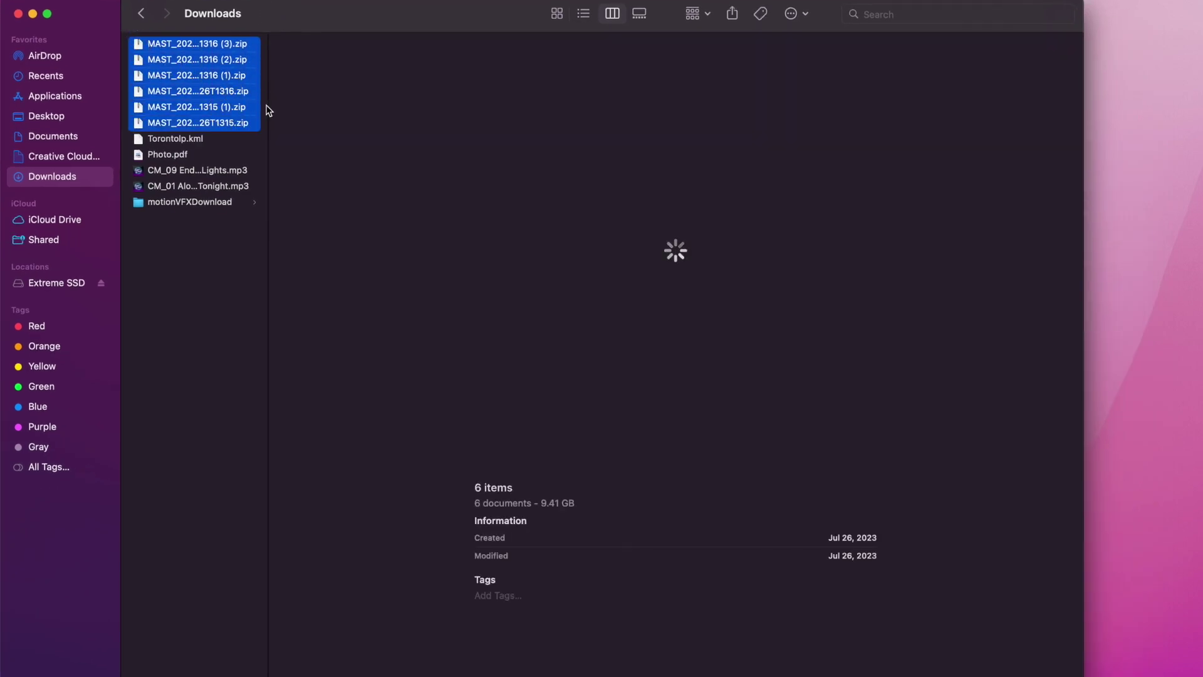
left_click_drag(269, 107, 368, 113)
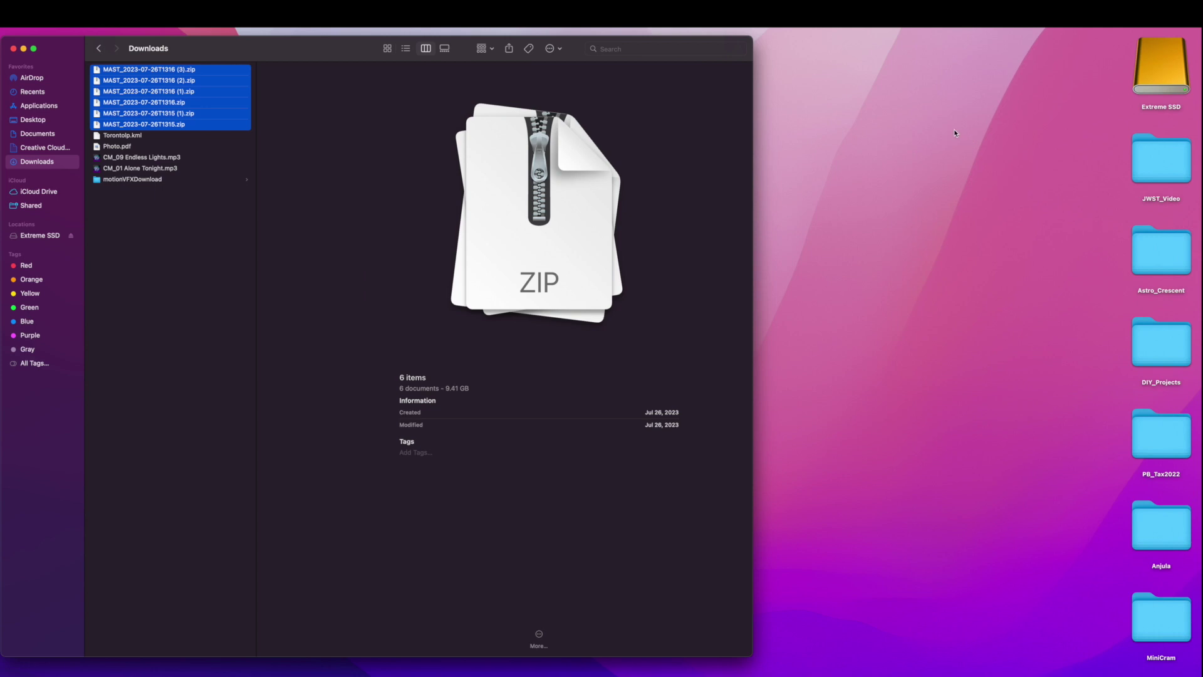
right_click(954, 129)
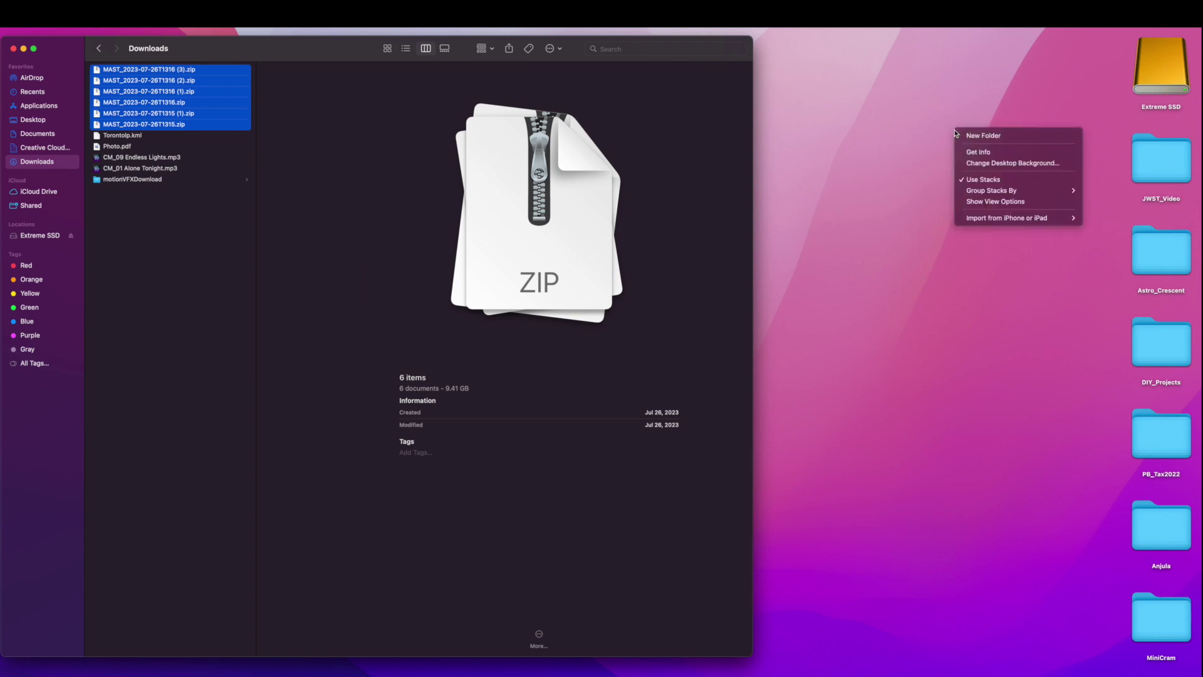
left_click(999, 139)
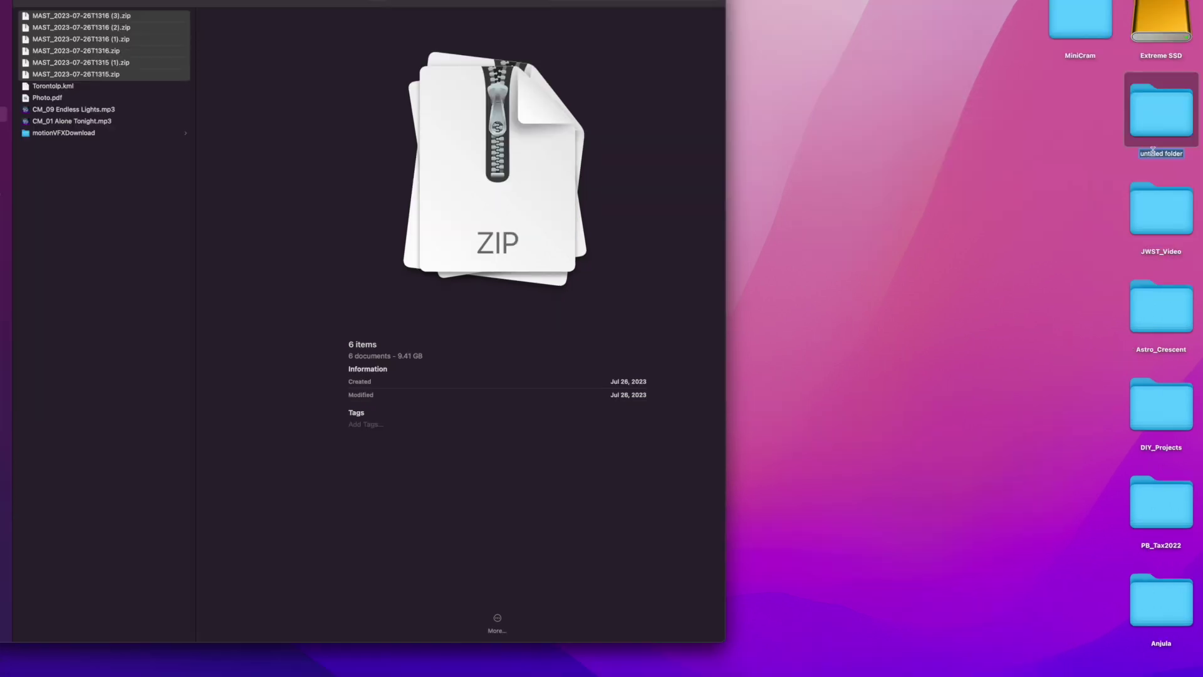
type("Carine")
key("BackSpace")
type("a_JWST")
key("Return")
Move the six zips into Carina_JWST, close Downloads, and enlarge the Carina_JWST window
key("super+n")
left_click_drag(72, 19, 747, 88)
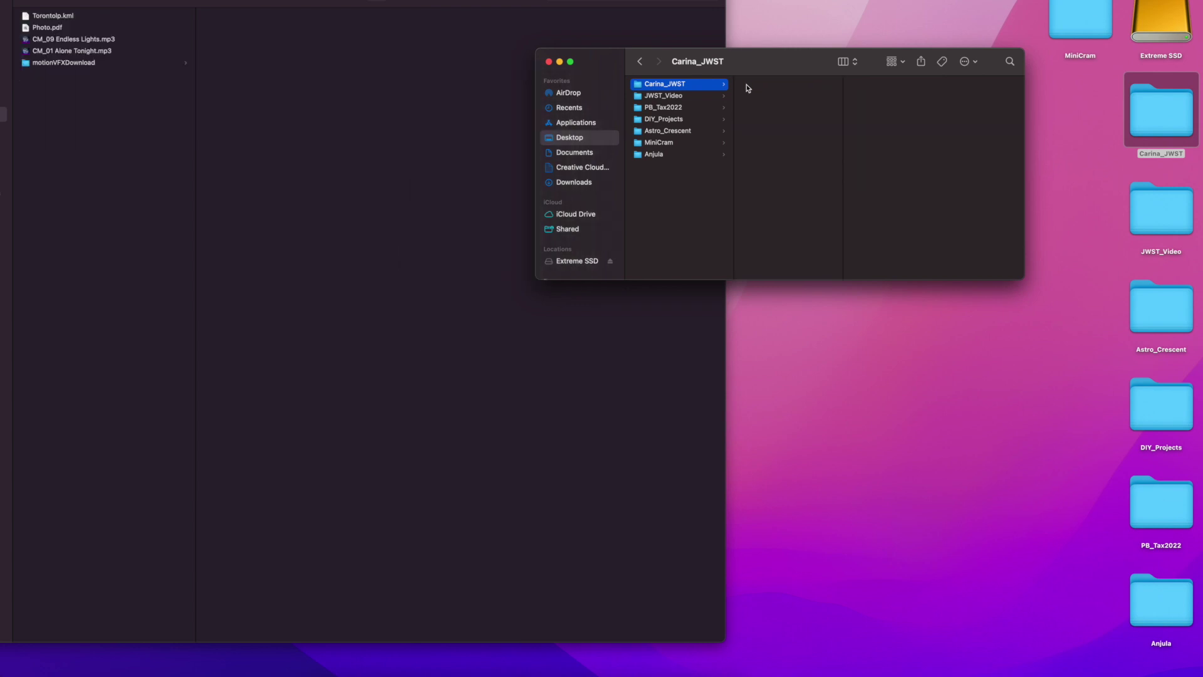
left_click(181, 2)
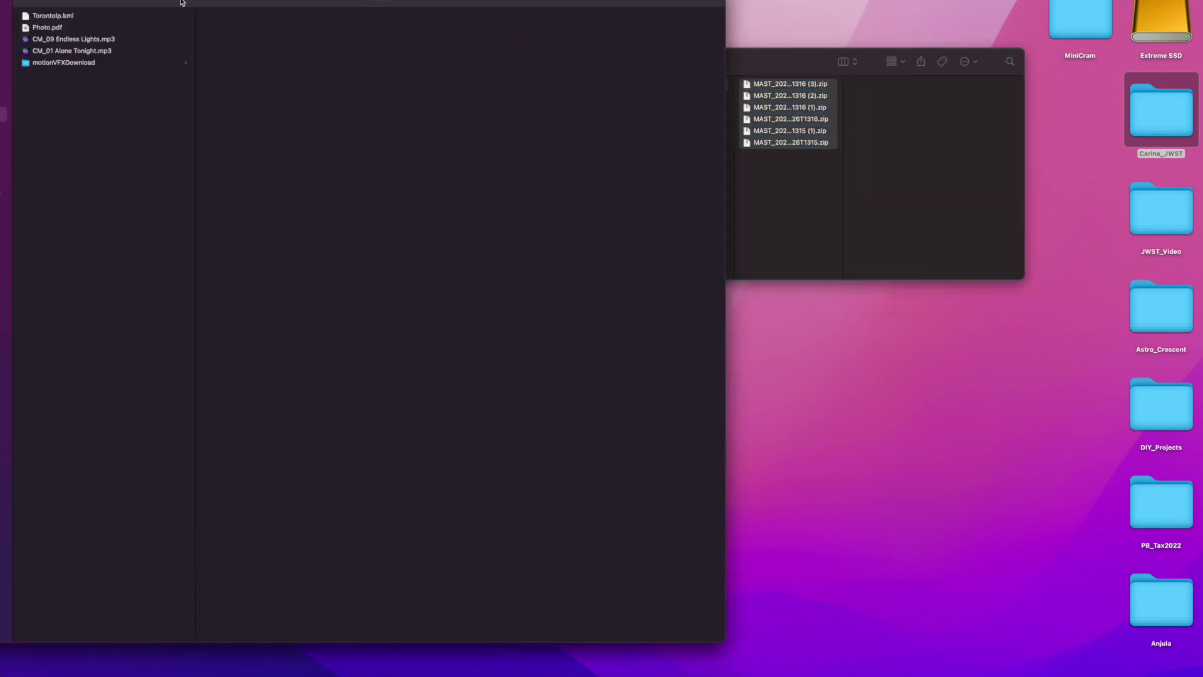
key("super+w")
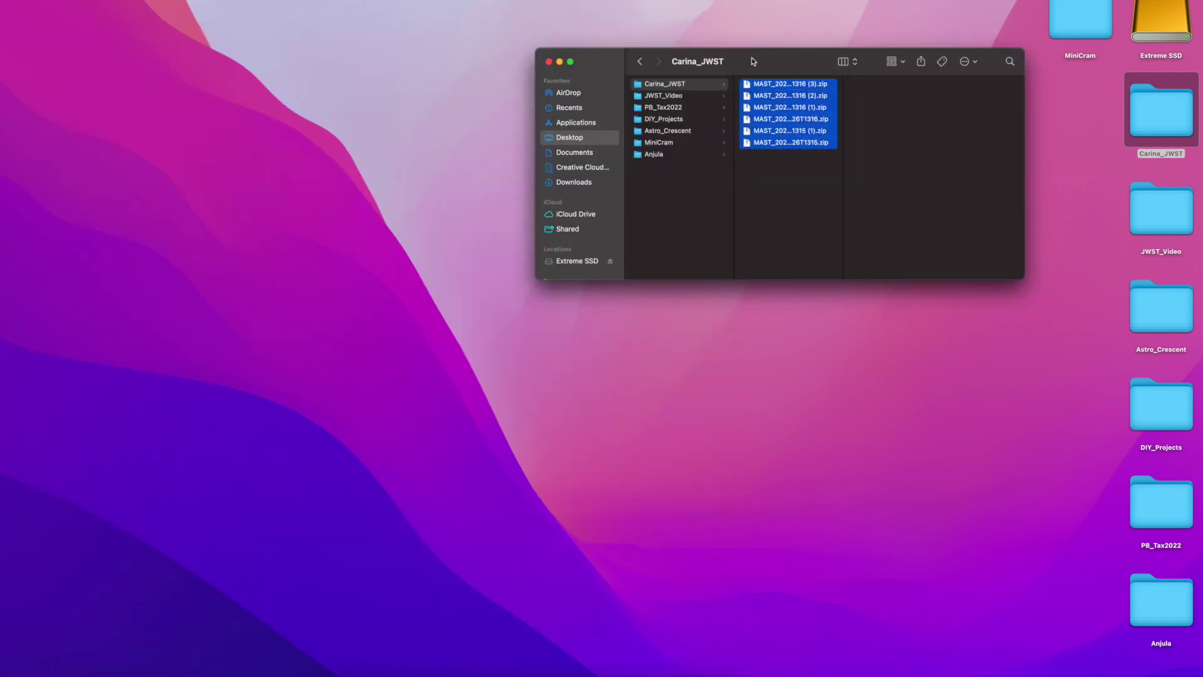
left_click_drag(753, 60, 282, 16)
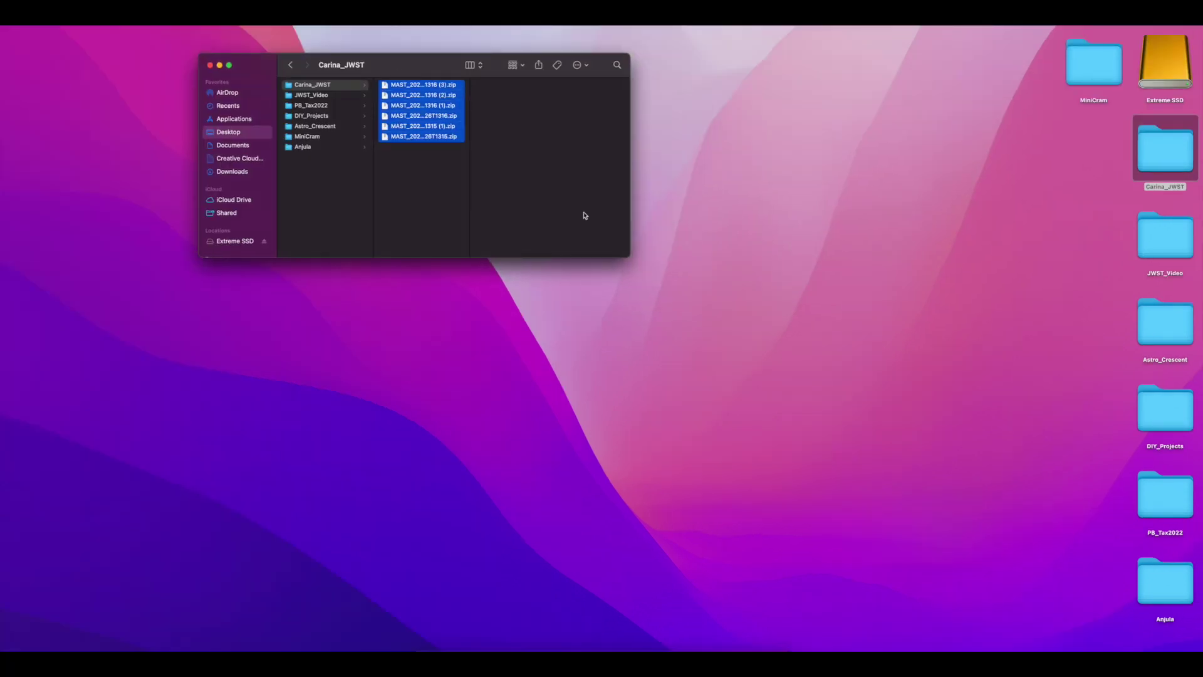
left_click_drag(630, 257, 893, 562)
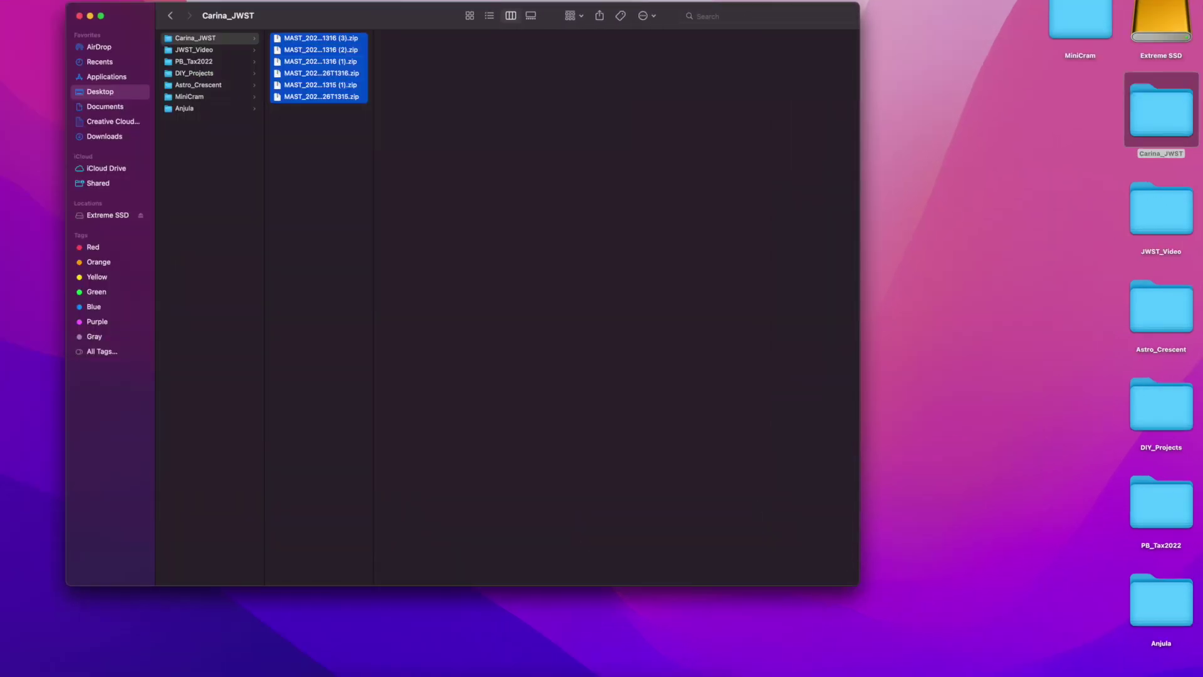
Unzip the MAST archives in Carina_JWST, including the (2) and (1) zip bundles
double_click(313, 38)
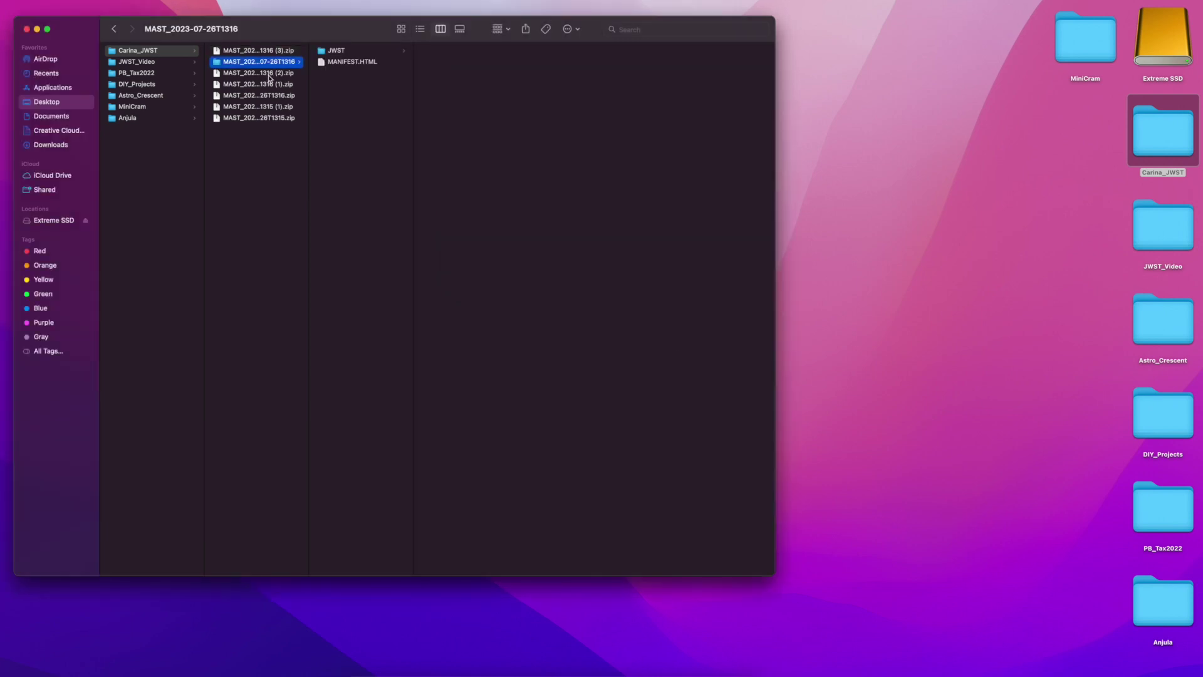
left_click(269, 74)
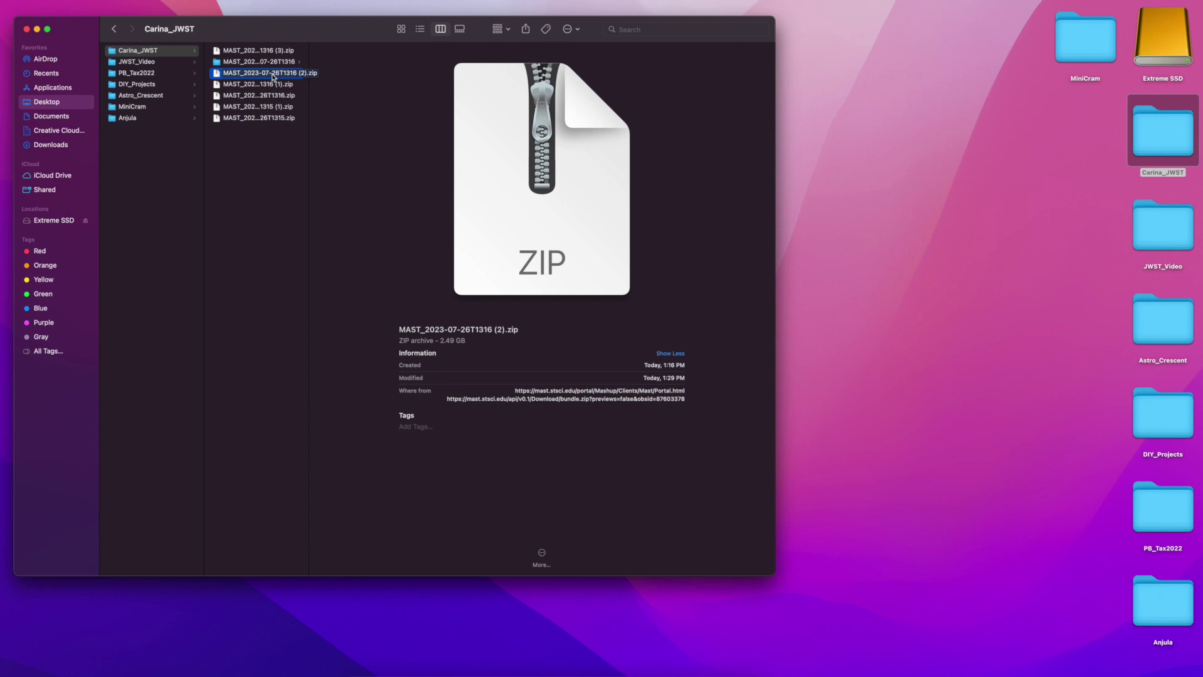
double_click(272, 73)
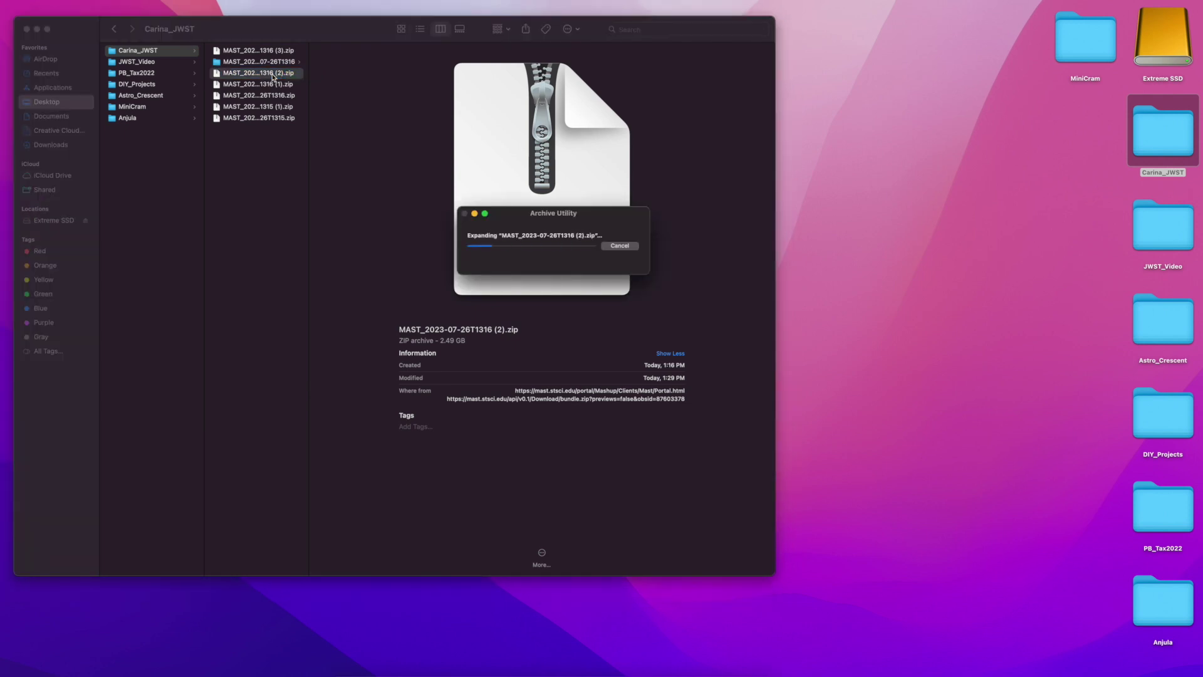
left_click(279, 97)
double_click(280, 99)
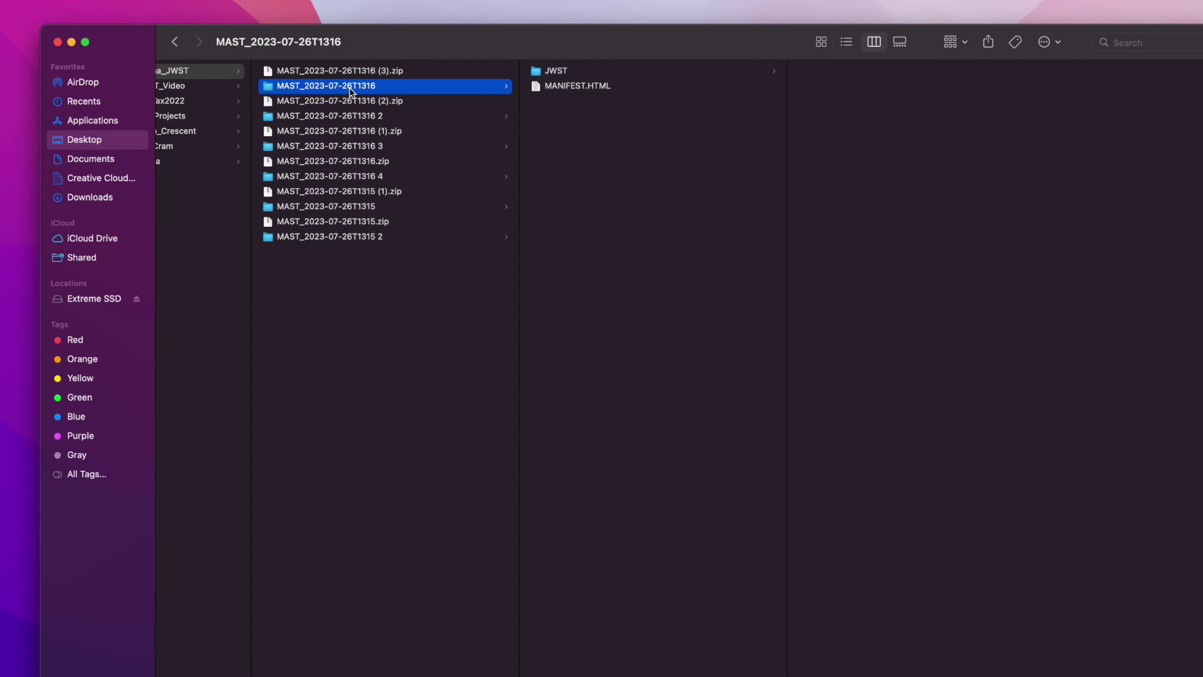
left_click(556, 72)
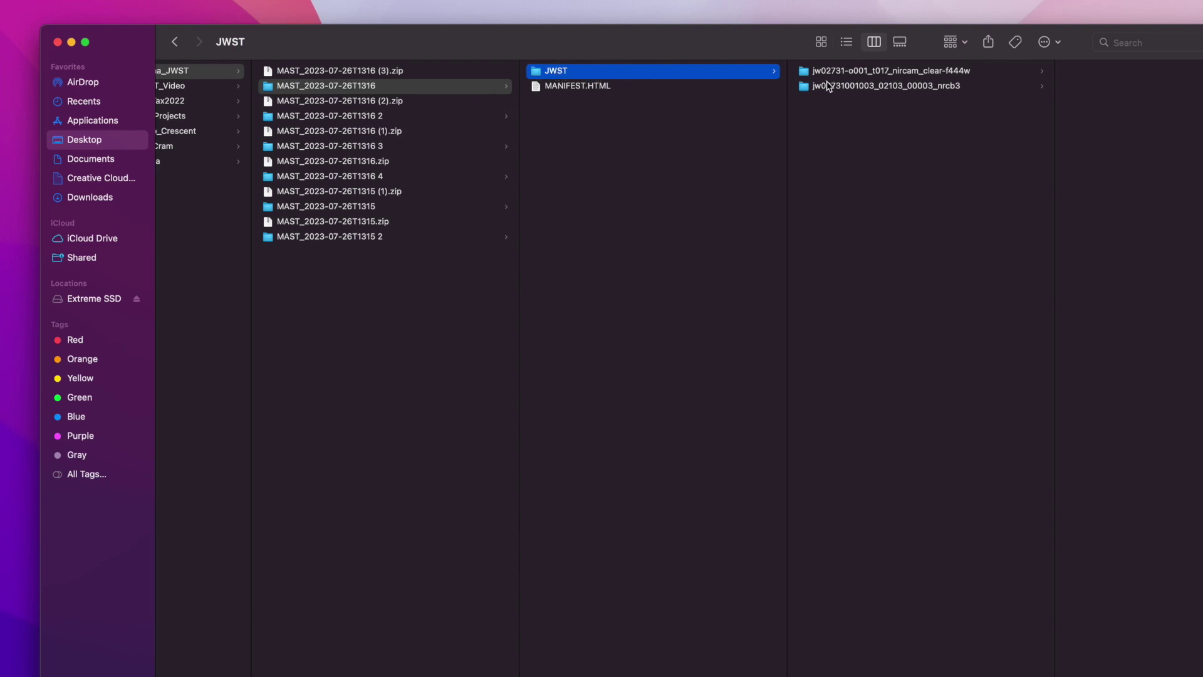
Open the f444w NIRCam folder and select its 940.7 MB i2d FITS file
left_click(875, 74)
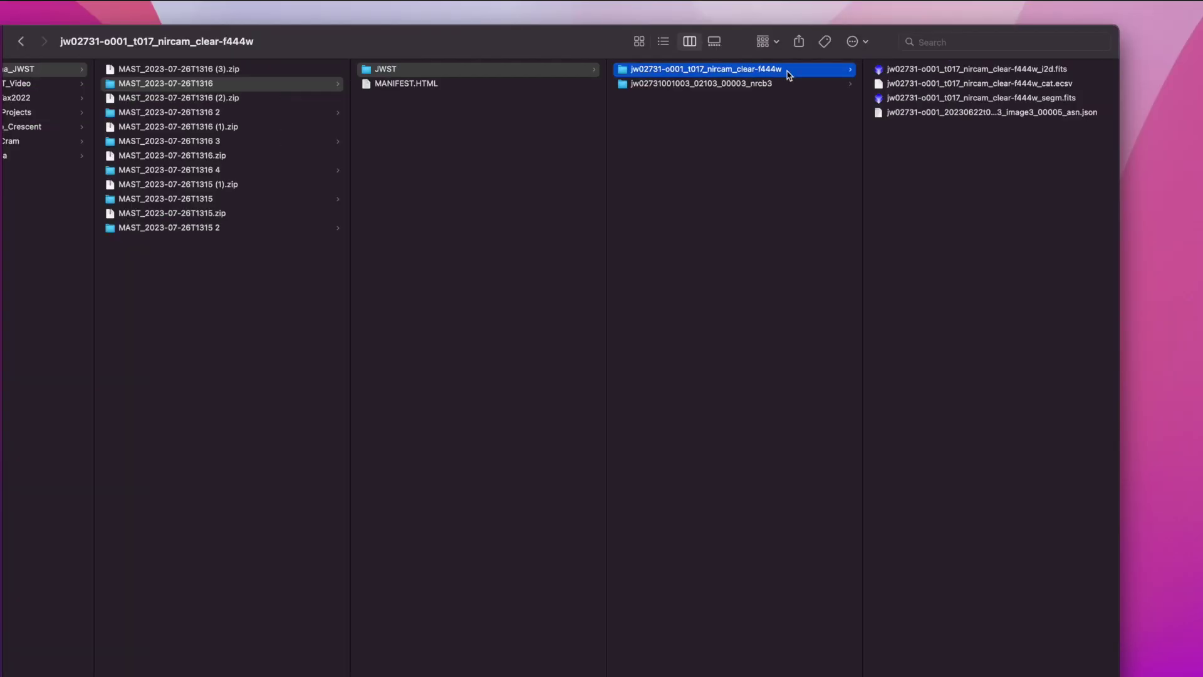
left_click(1035, 73)
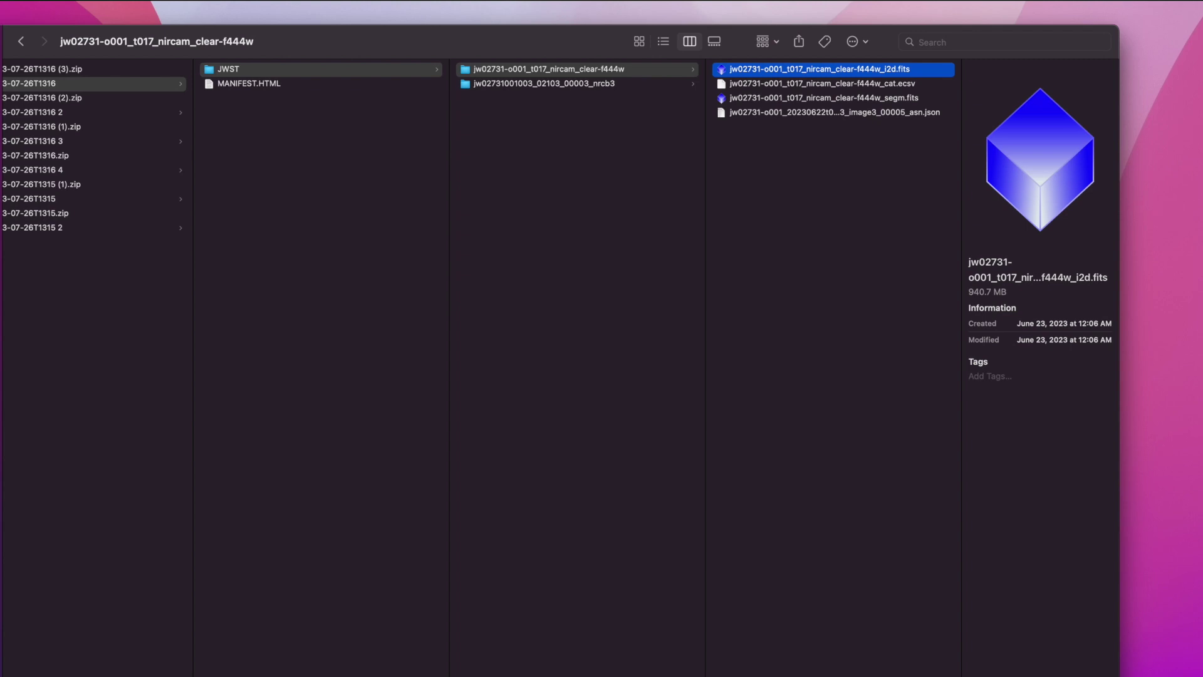
Create a desktop folder named Carina_fits and move the f444w i2d file into it
right_click(1200, 214)
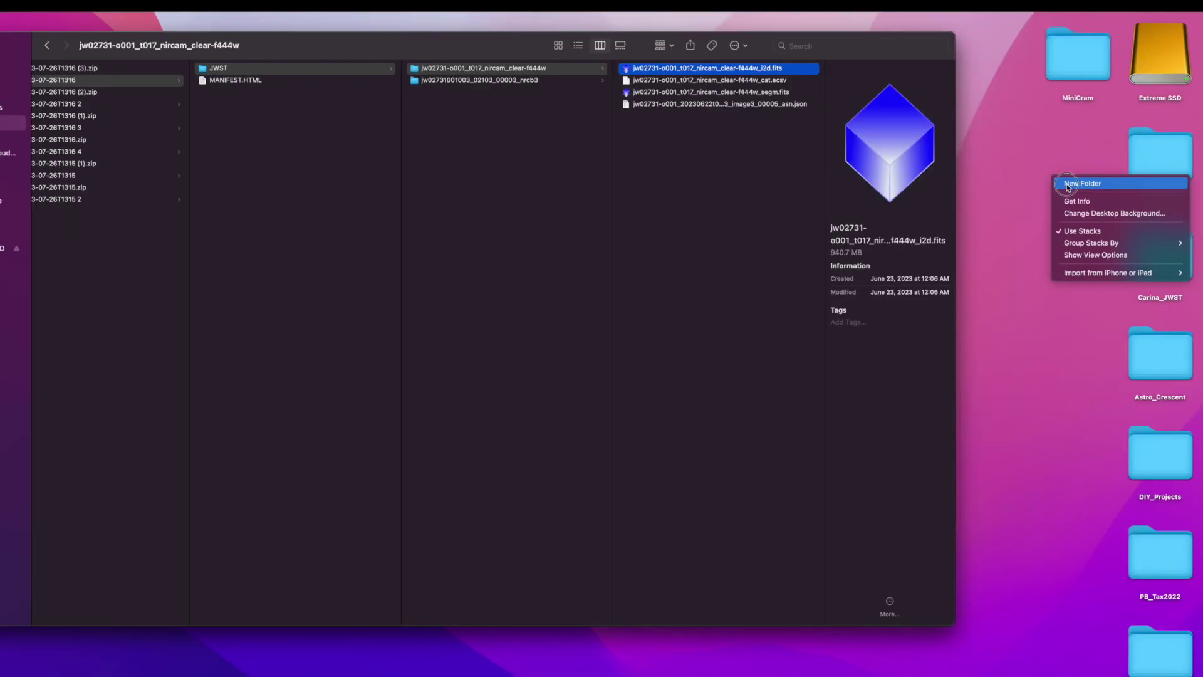
left_click(1066, 183)
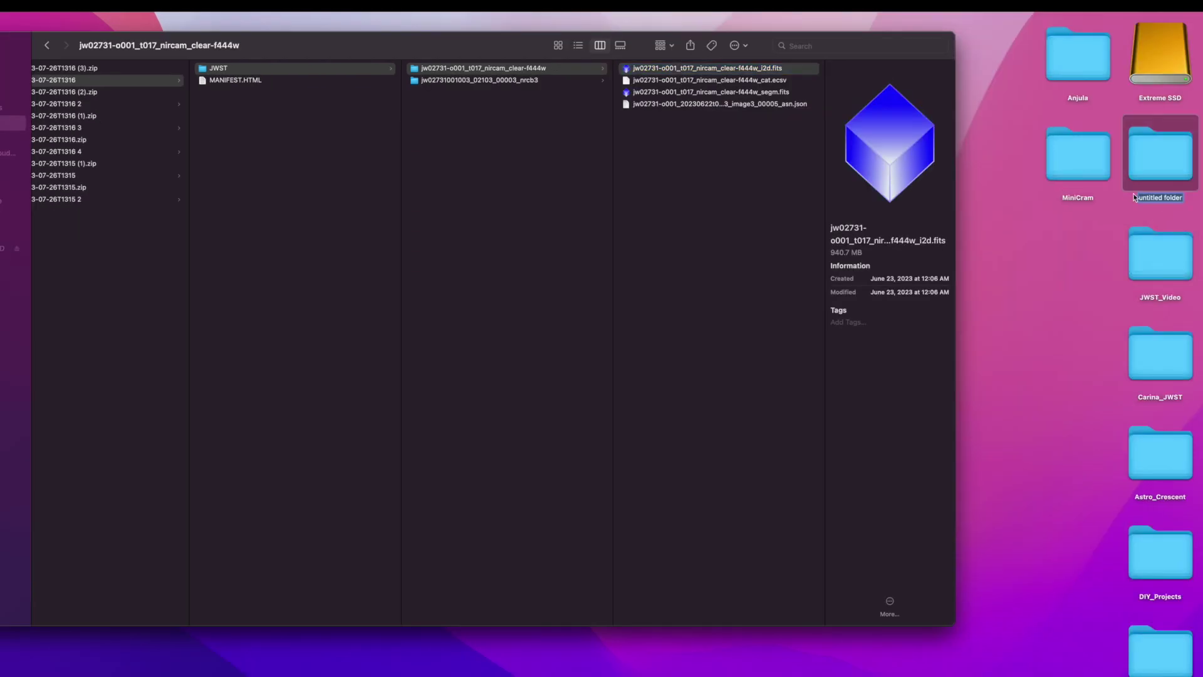
type("Carina_fits")
left_click(752, 68)
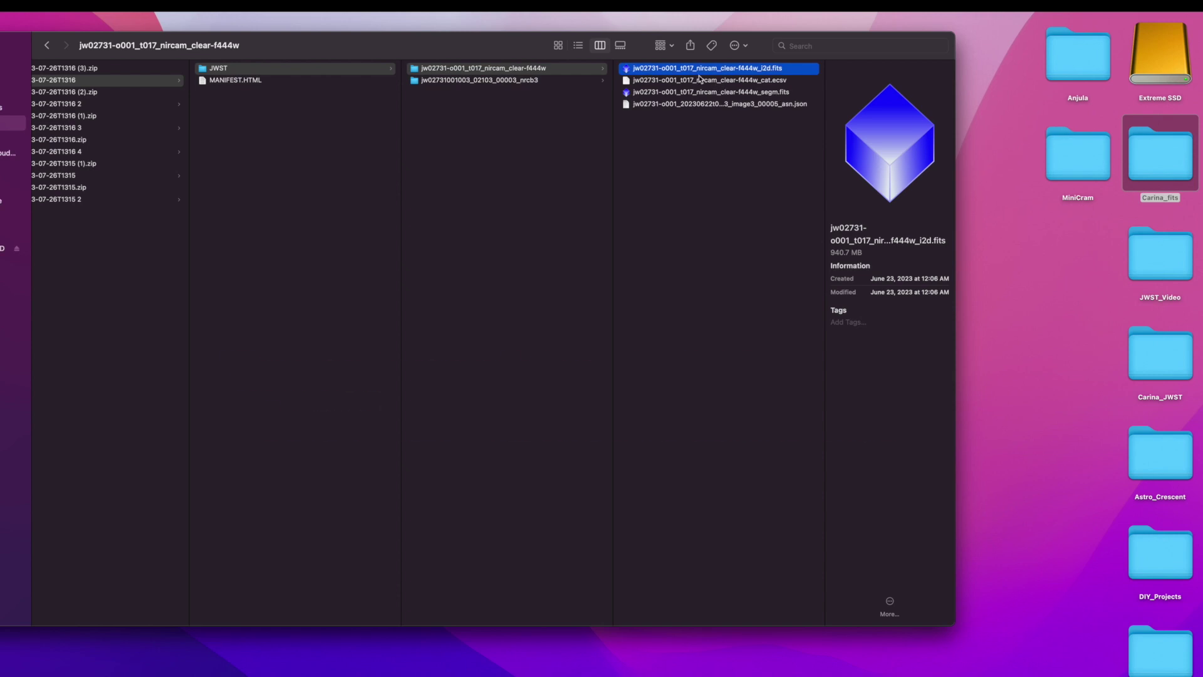
left_click_drag(683, 70, 1166, 165)
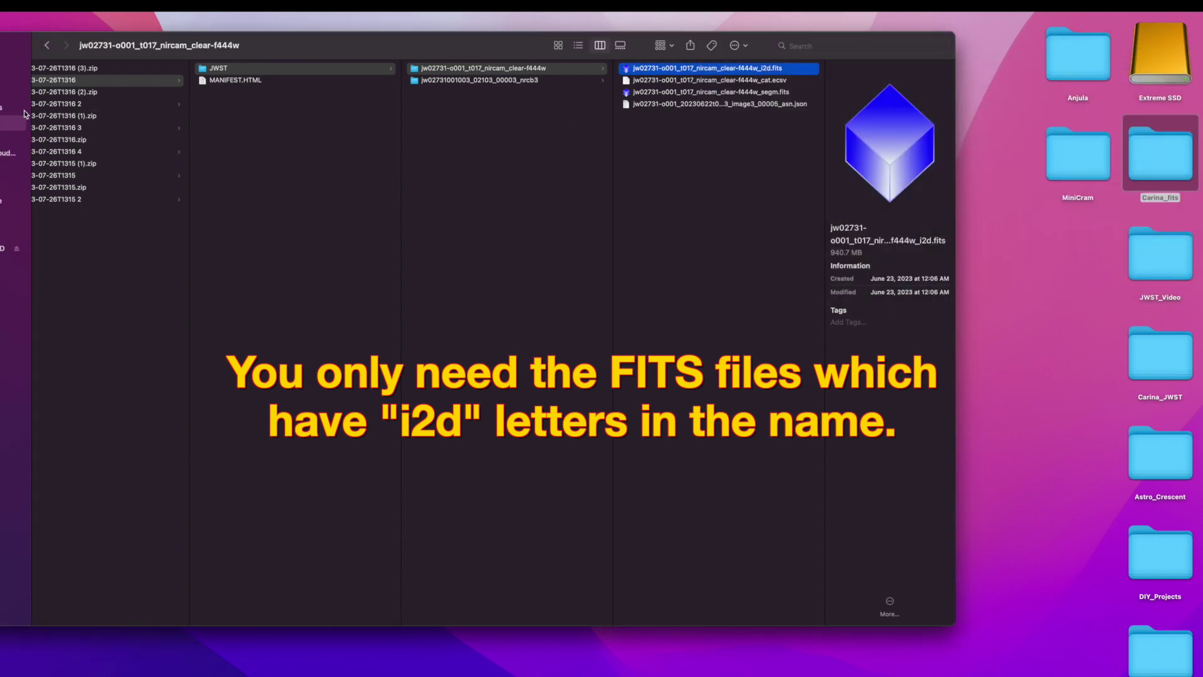
Move the f090w i2d FITS file from the second download into Carina_fits
scroll(122, 126, "left", 5)
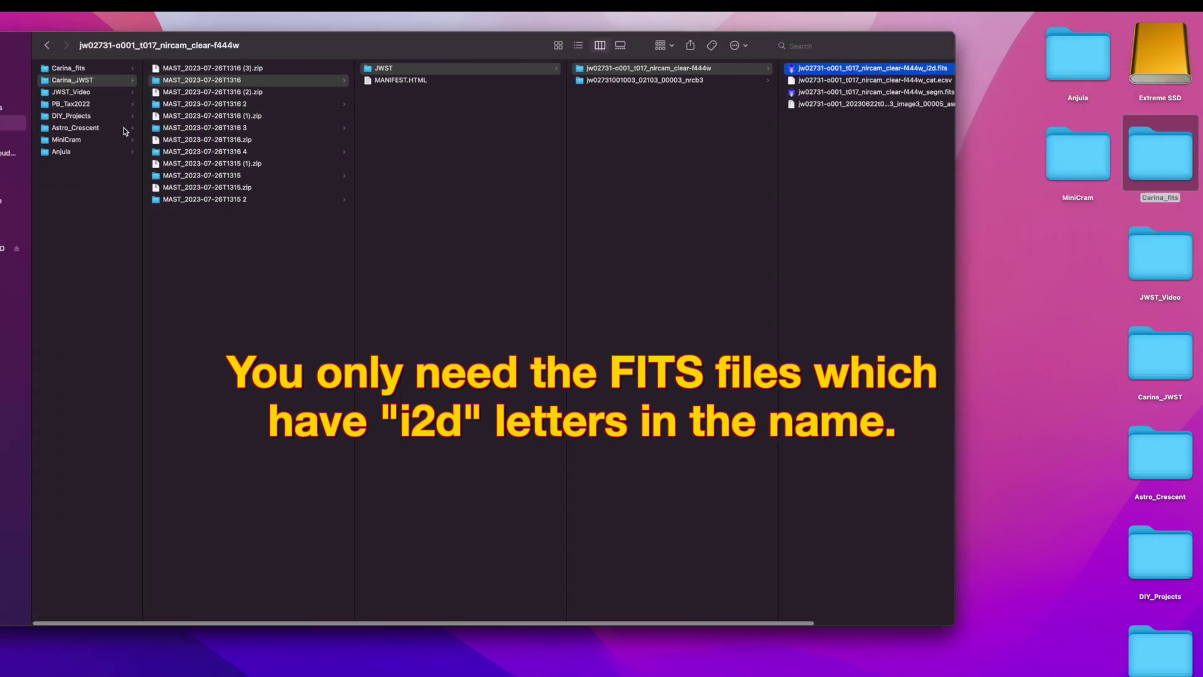
left_click(211, 107)
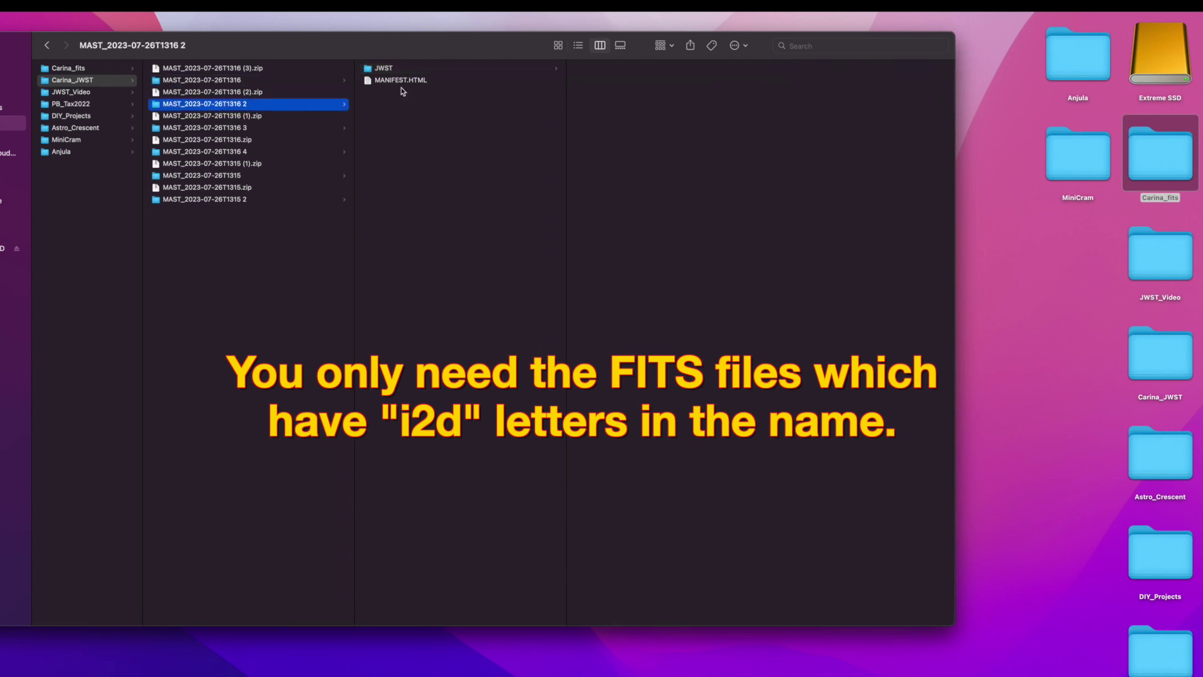
left_click(380, 70)
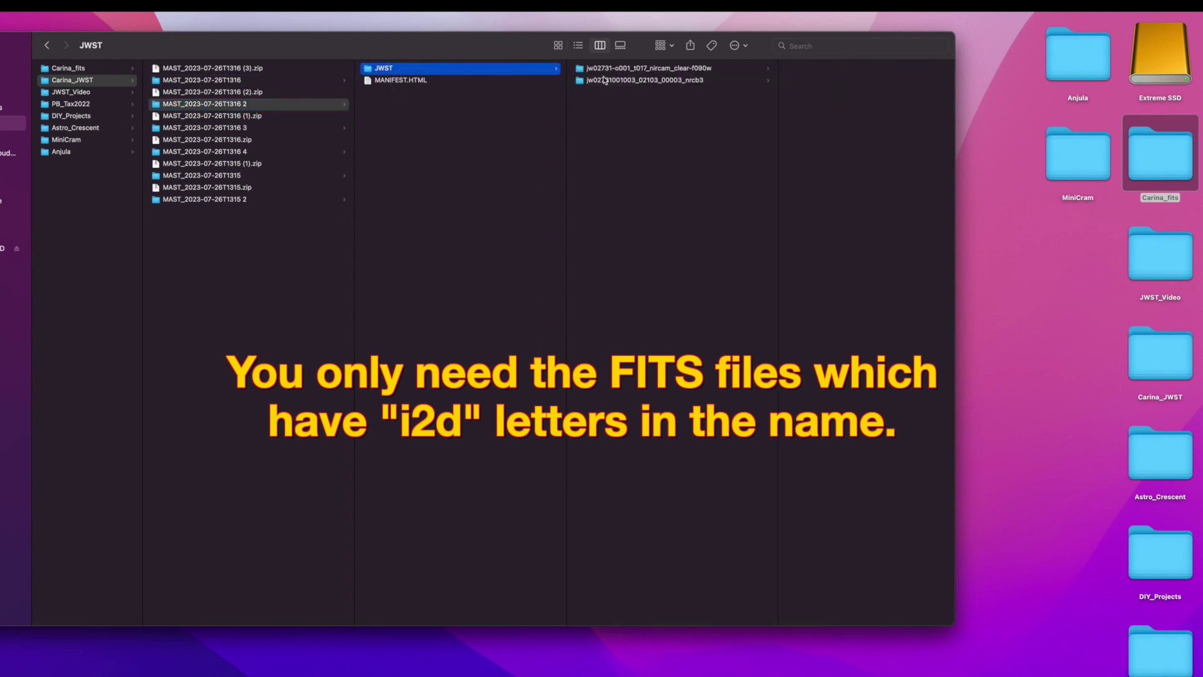
left_click(639, 70)
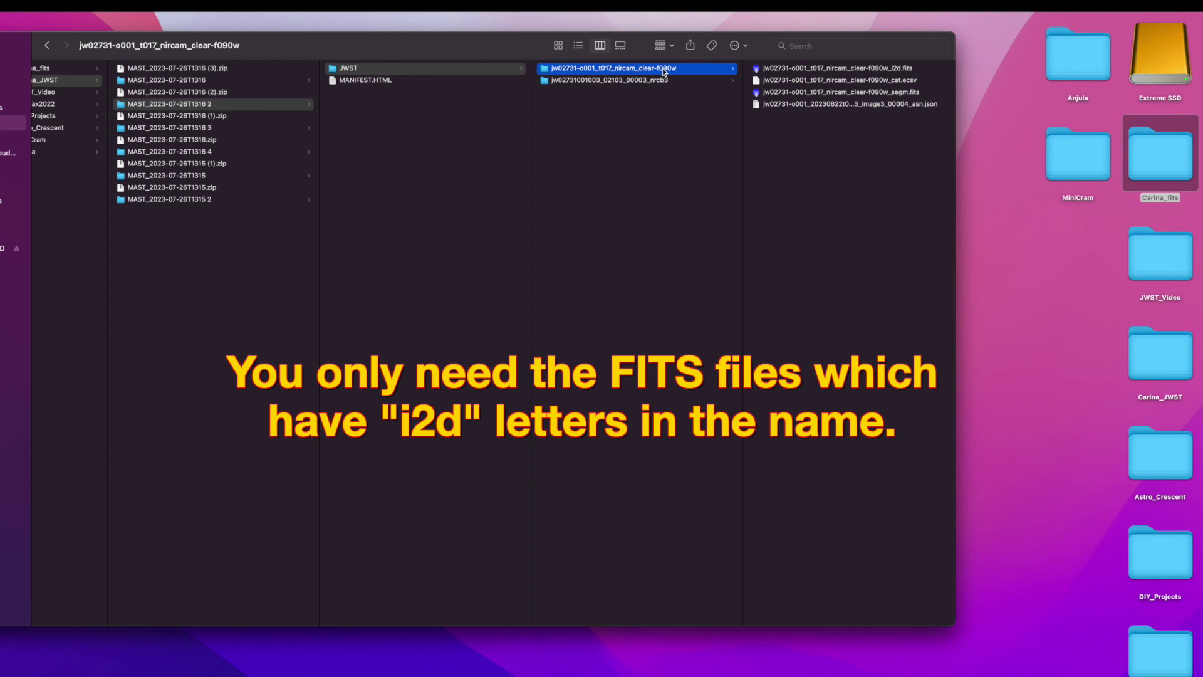
left_click(876, 71)
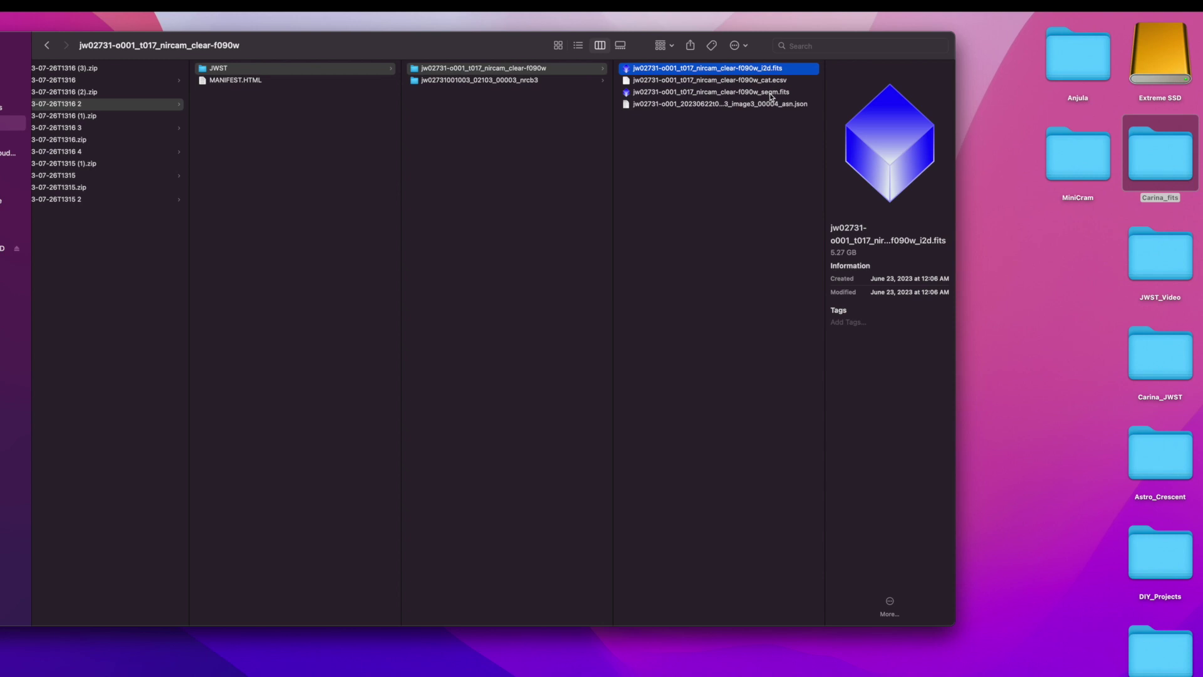
left_click(771, 93)
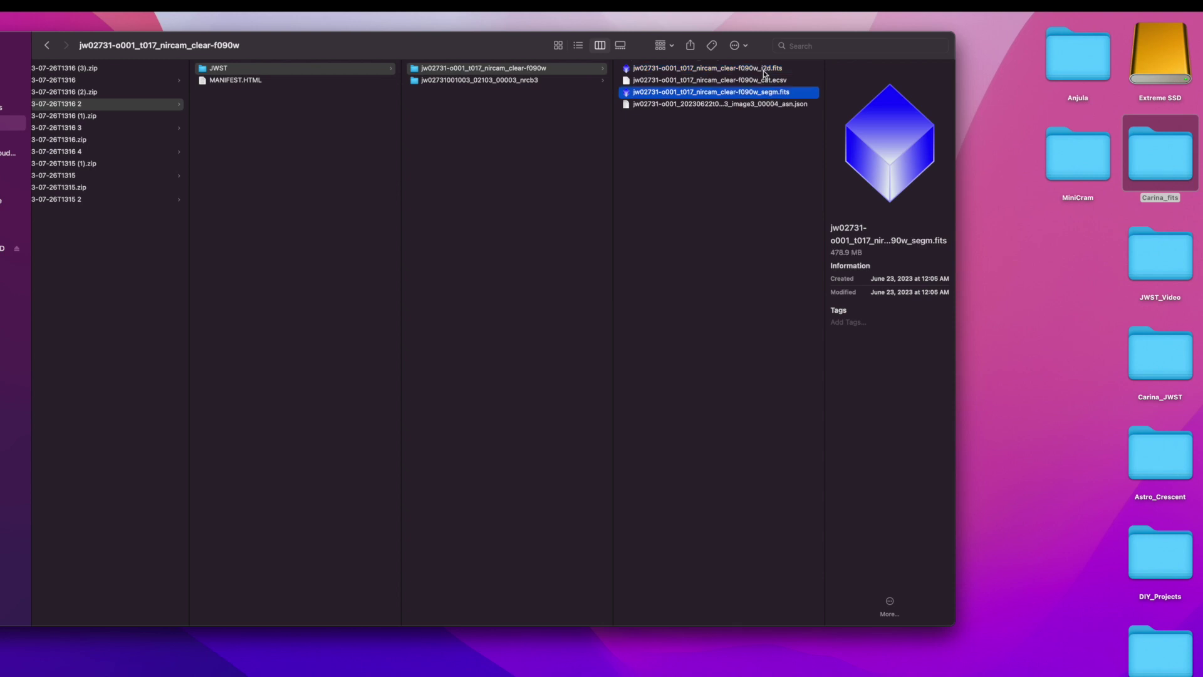
left_click(764, 74)
left_click_drag(752, 74, 1159, 157)
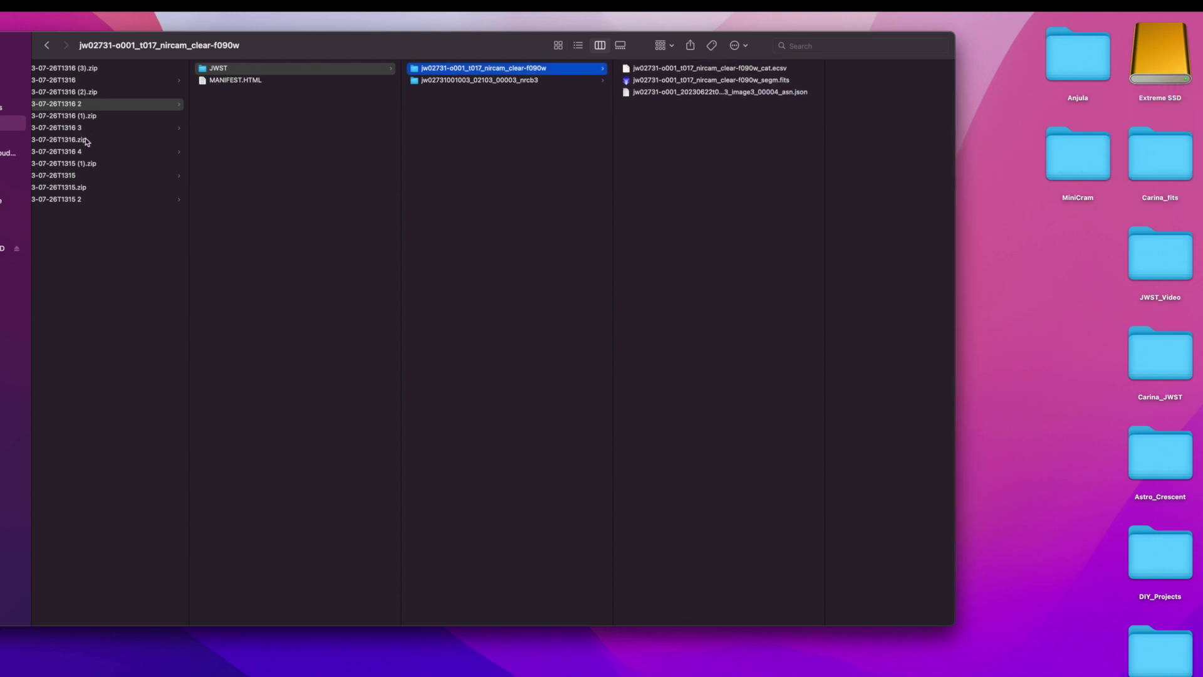
Move the f200w i2d FITS file from the third download into Carina_fits
scroll(129, 141, "left", 5)
left_click(198, 130)
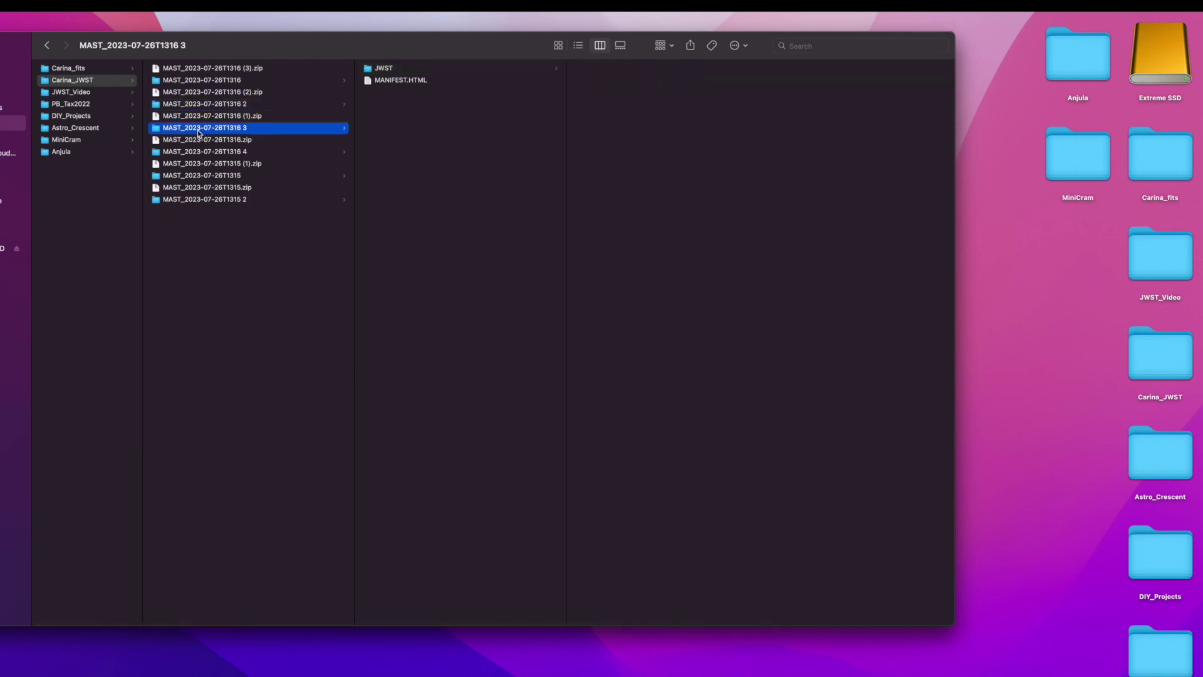
left_click(386, 69)
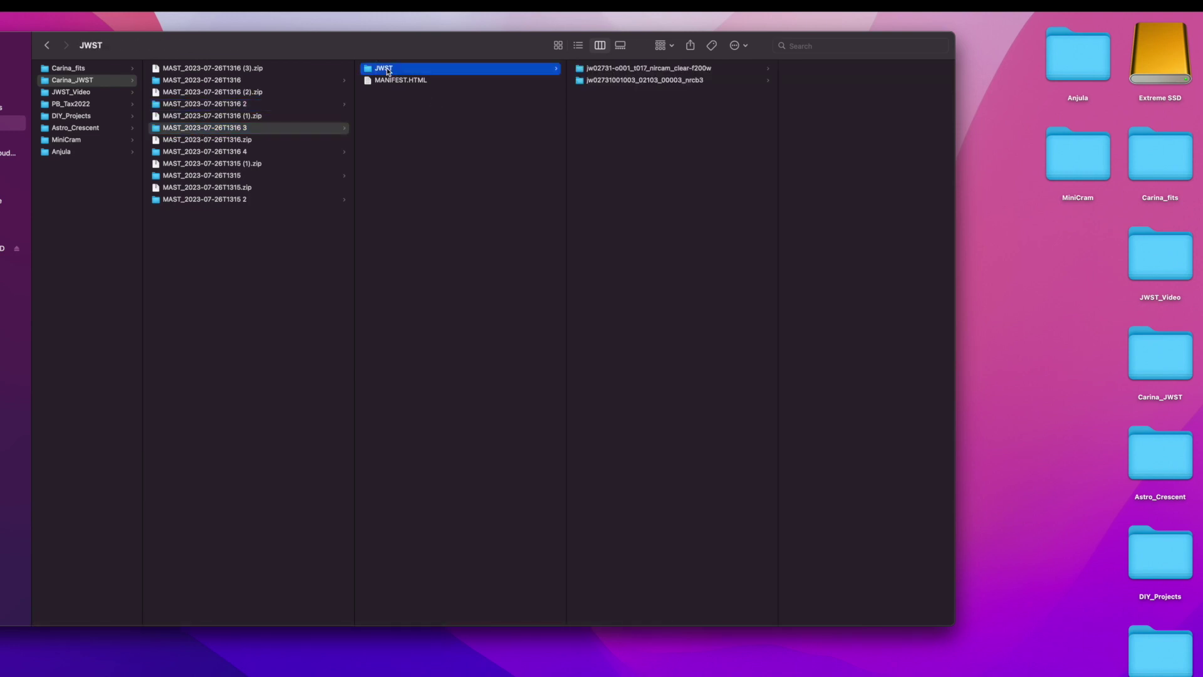
left_click(632, 71)
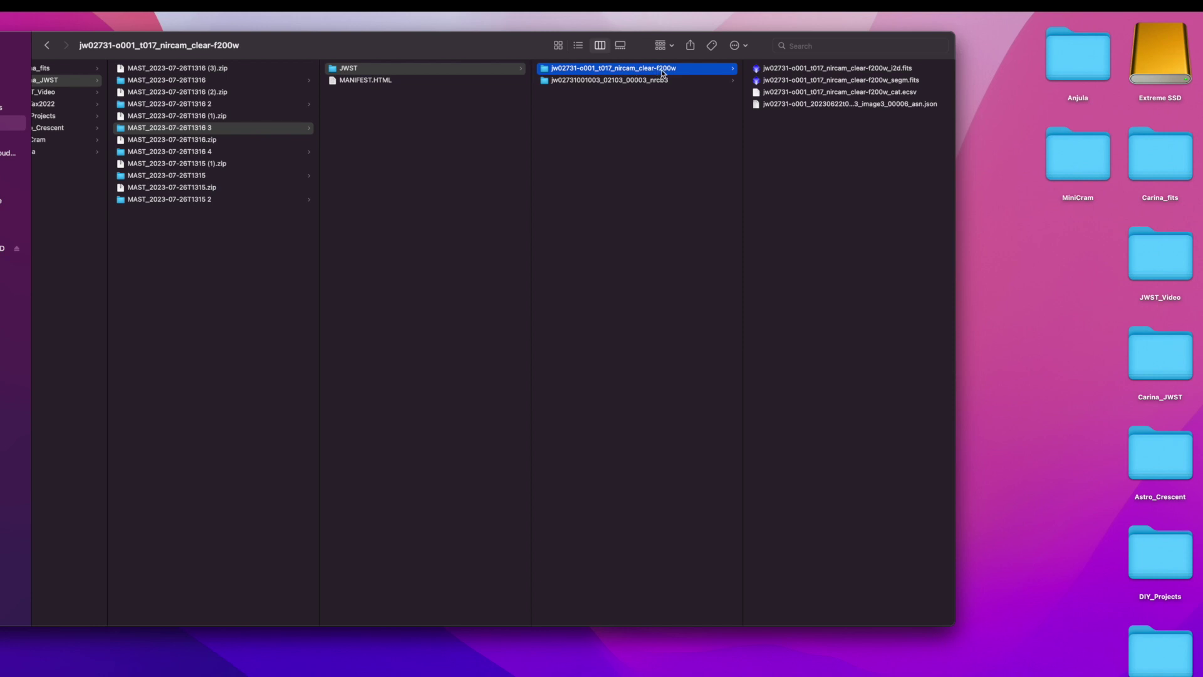
left_click(877, 71)
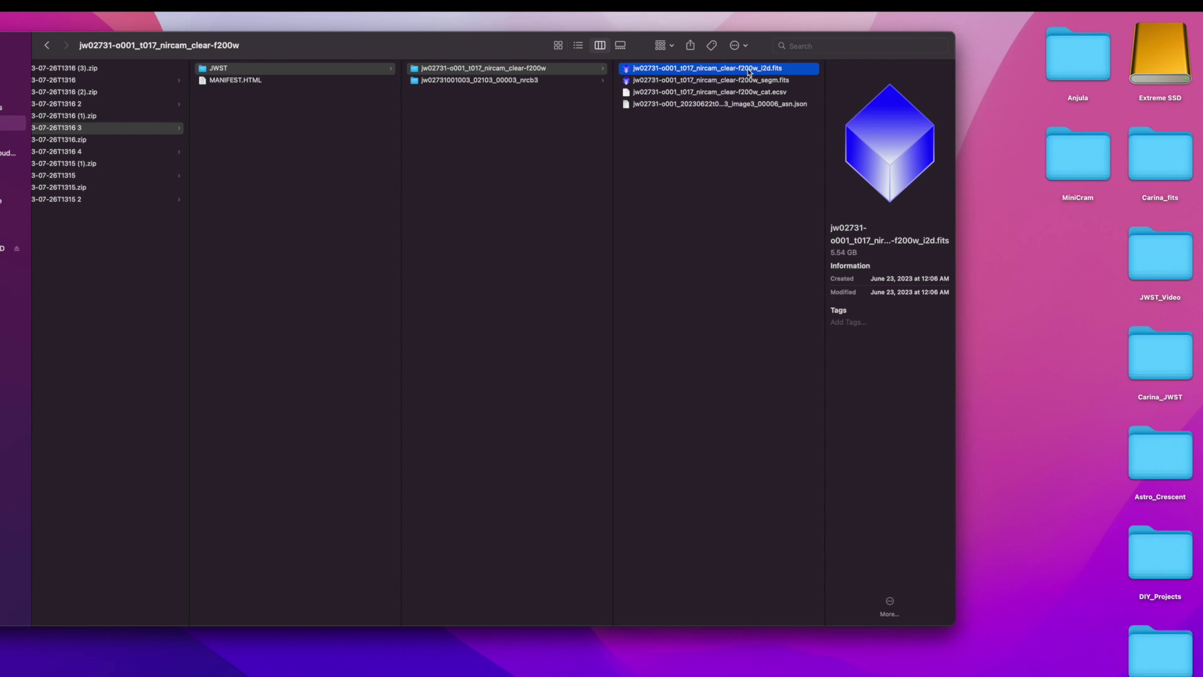
left_click_drag(748, 73, 1194, 176)
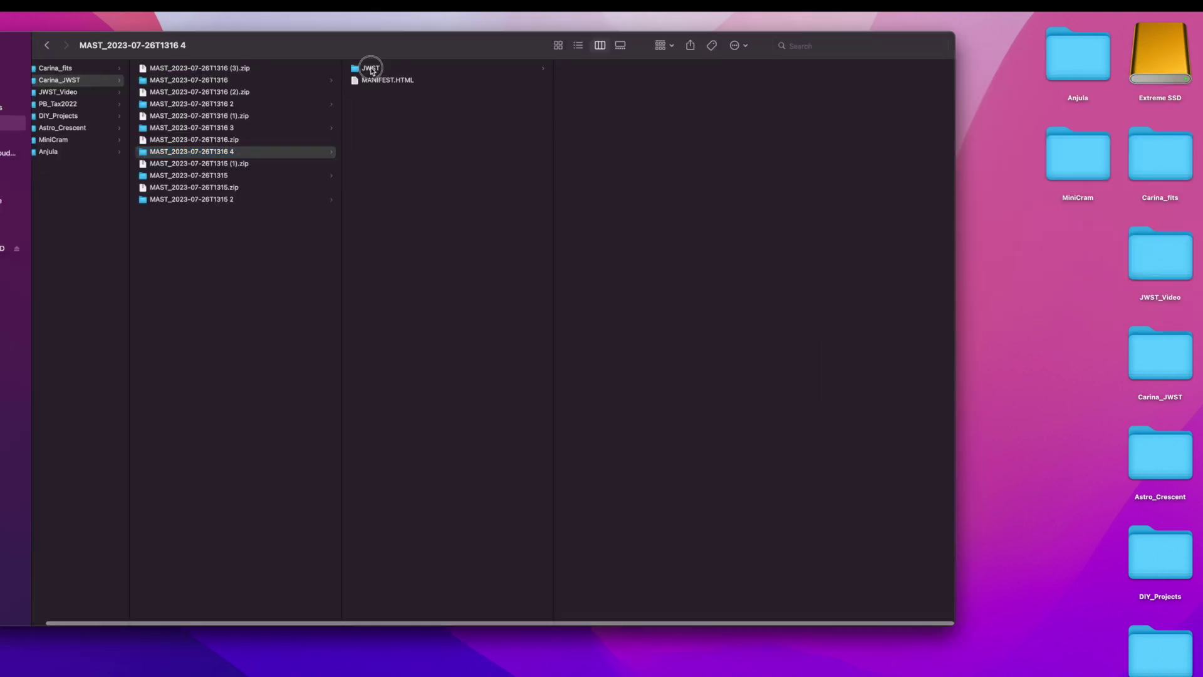
left_click(370, 67)
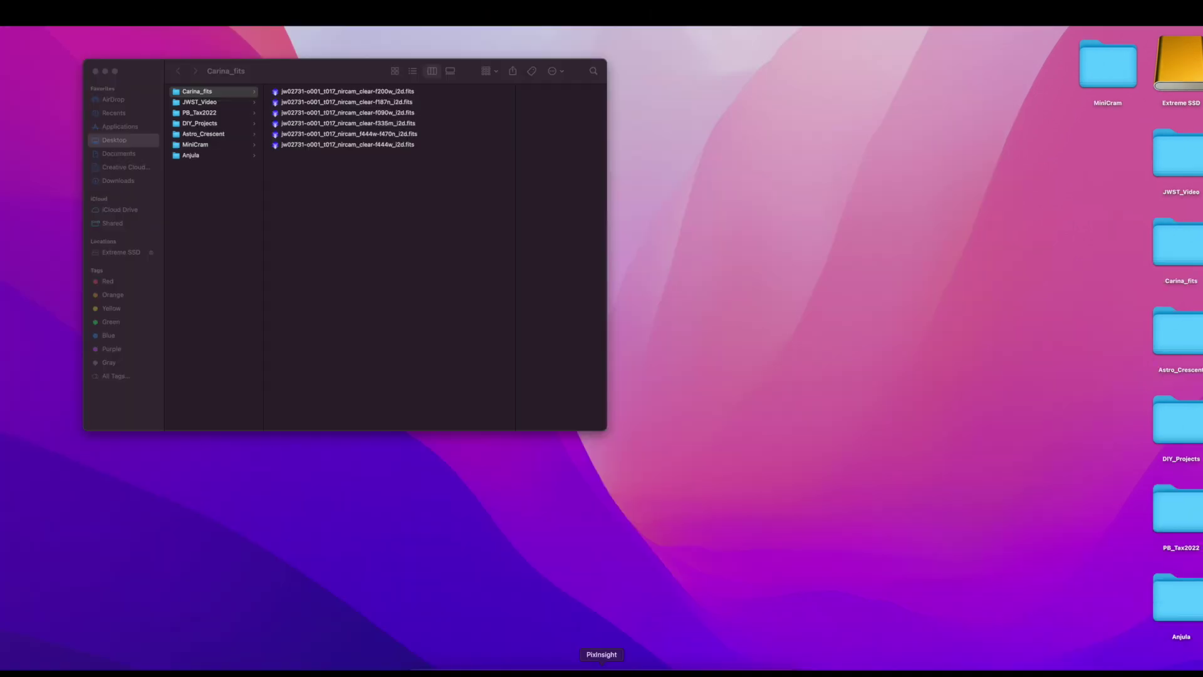
left_click(601, 665)
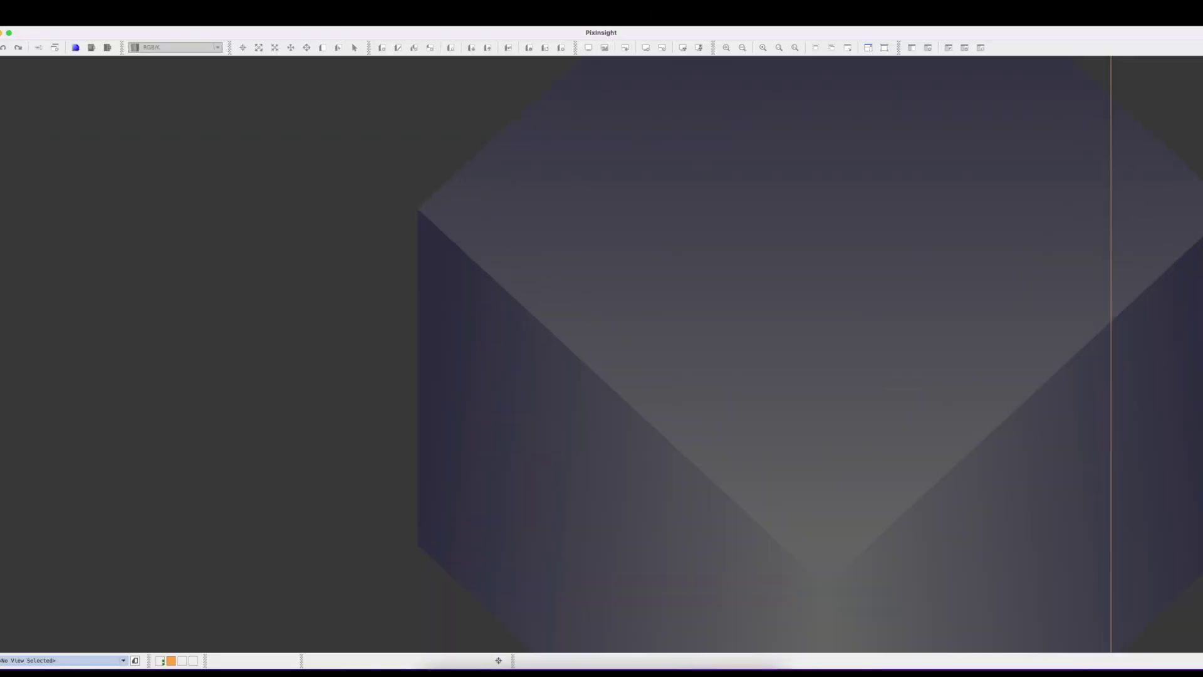
Drag jw02731-o001_t017_nircam_clear-f090w_i2d.fits from Carina_fits onto the PixInsight workspace
left_click(433, 666)
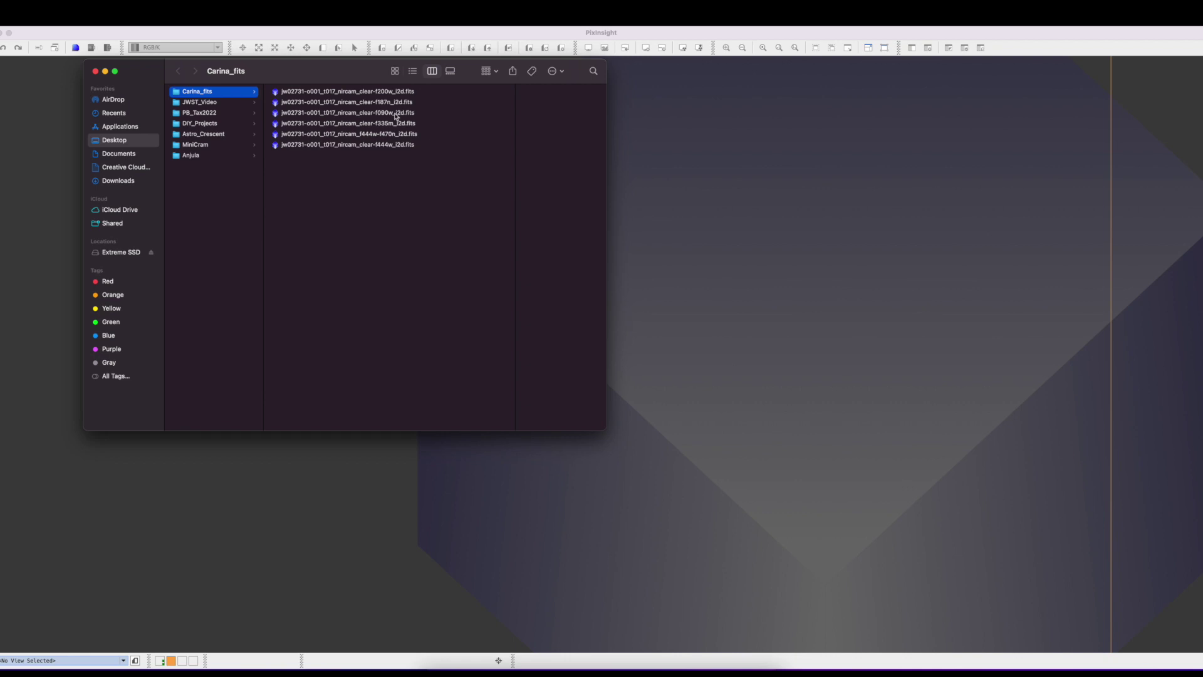
left_click(314, 116)
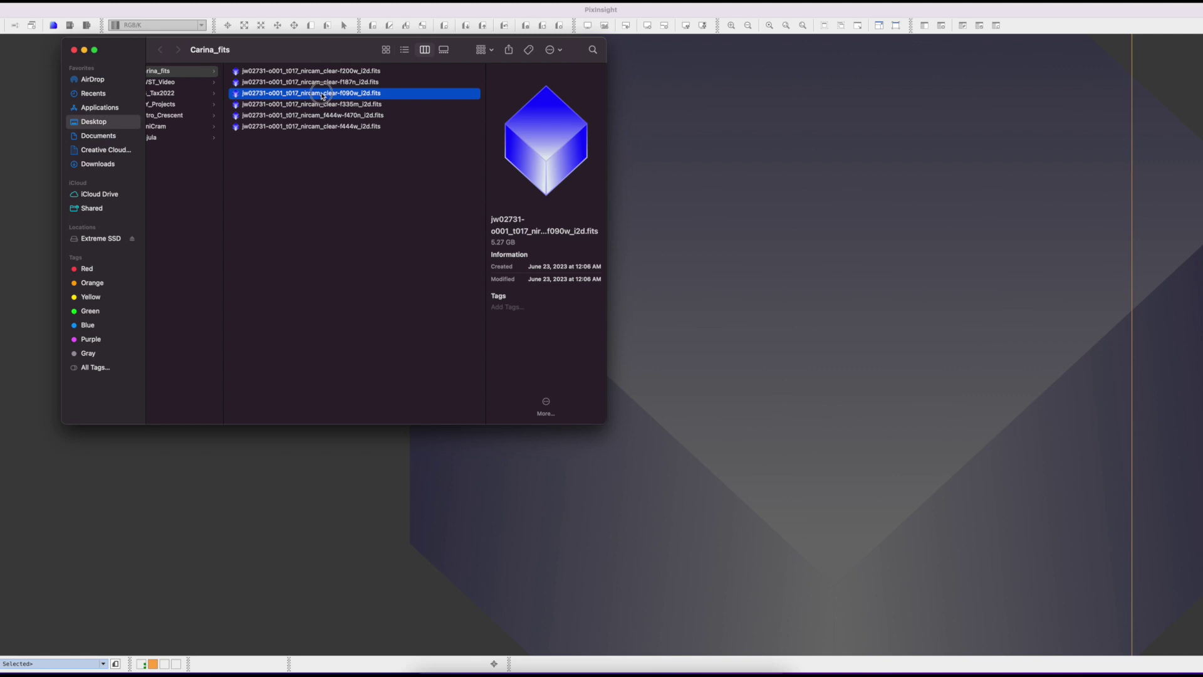
left_click_drag(322, 96, 797, 194)
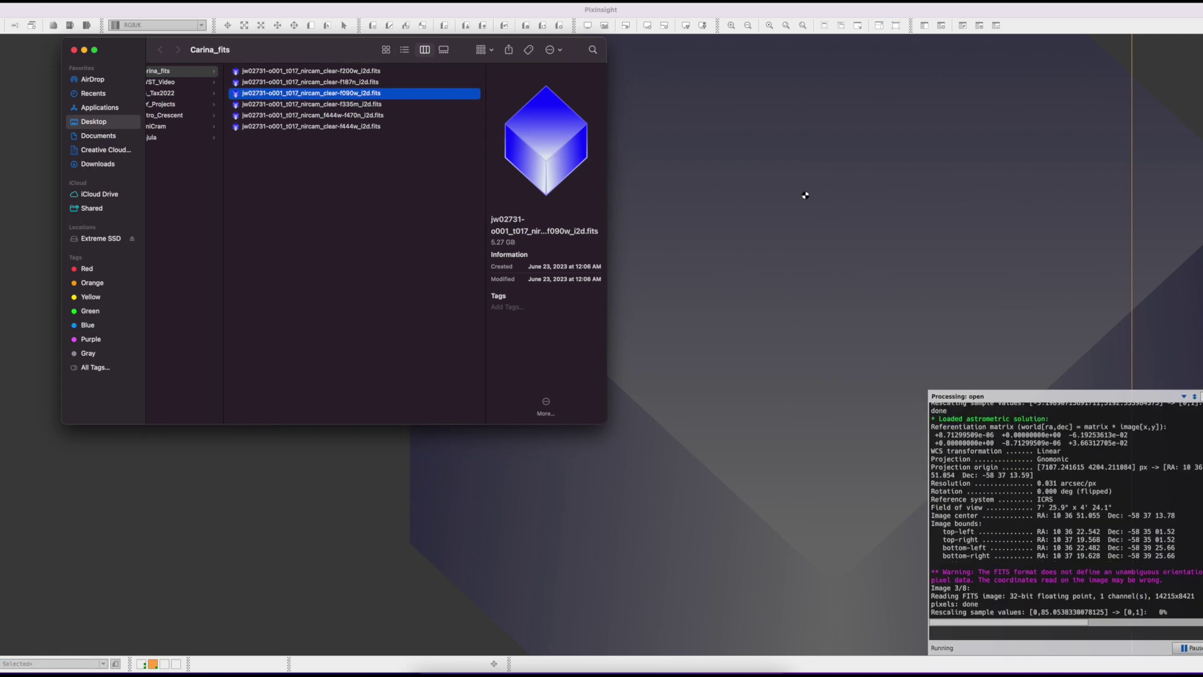
left_click(816, 196)
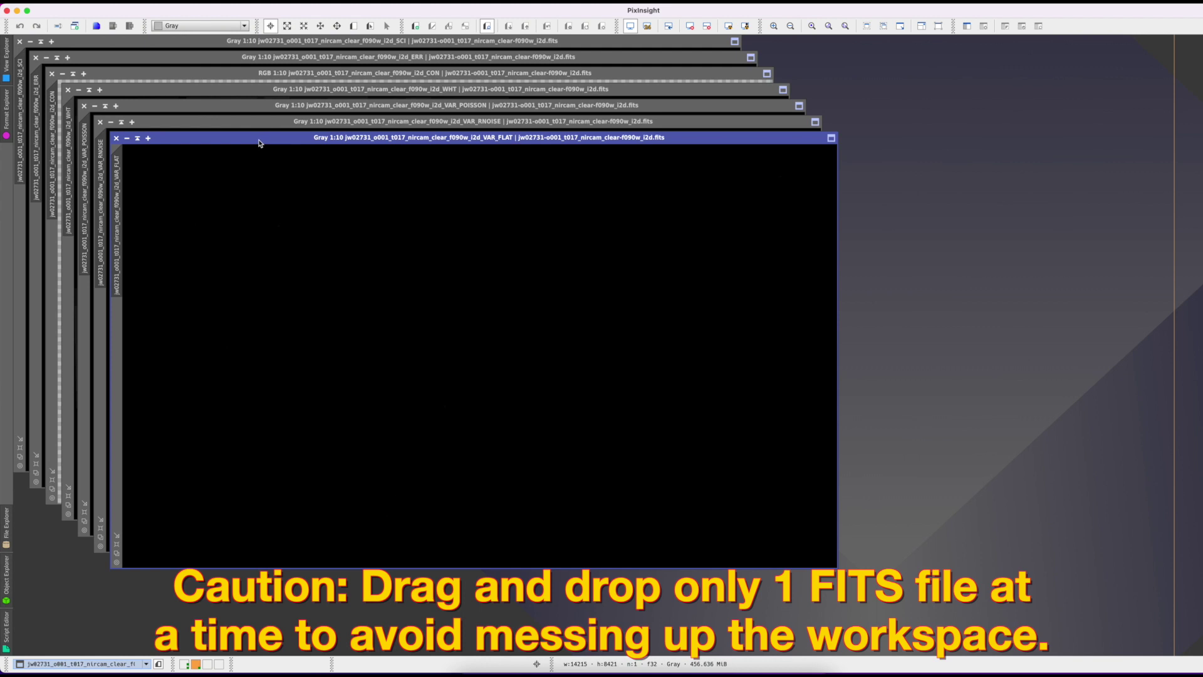
Cycle through the VAR_POISSON, WHT, CON, ERR and SCI windows, then raise VAR_FLAT
left_click(234, 124)
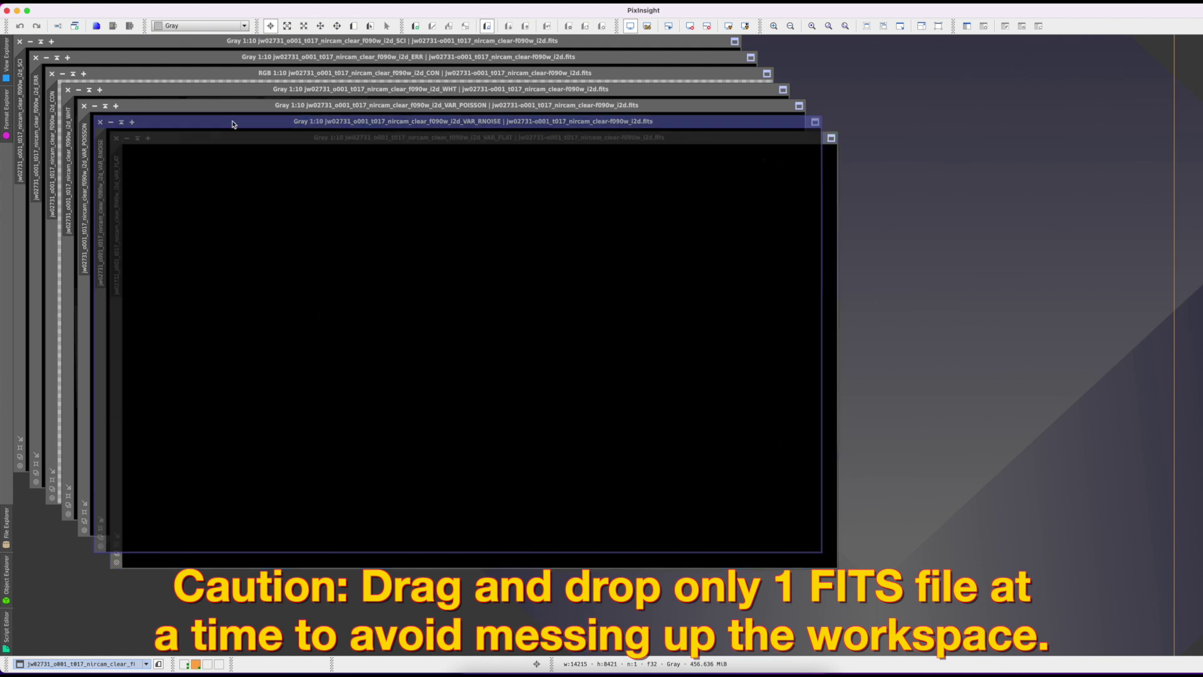
left_click(213, 106)
left_click(213, 92)
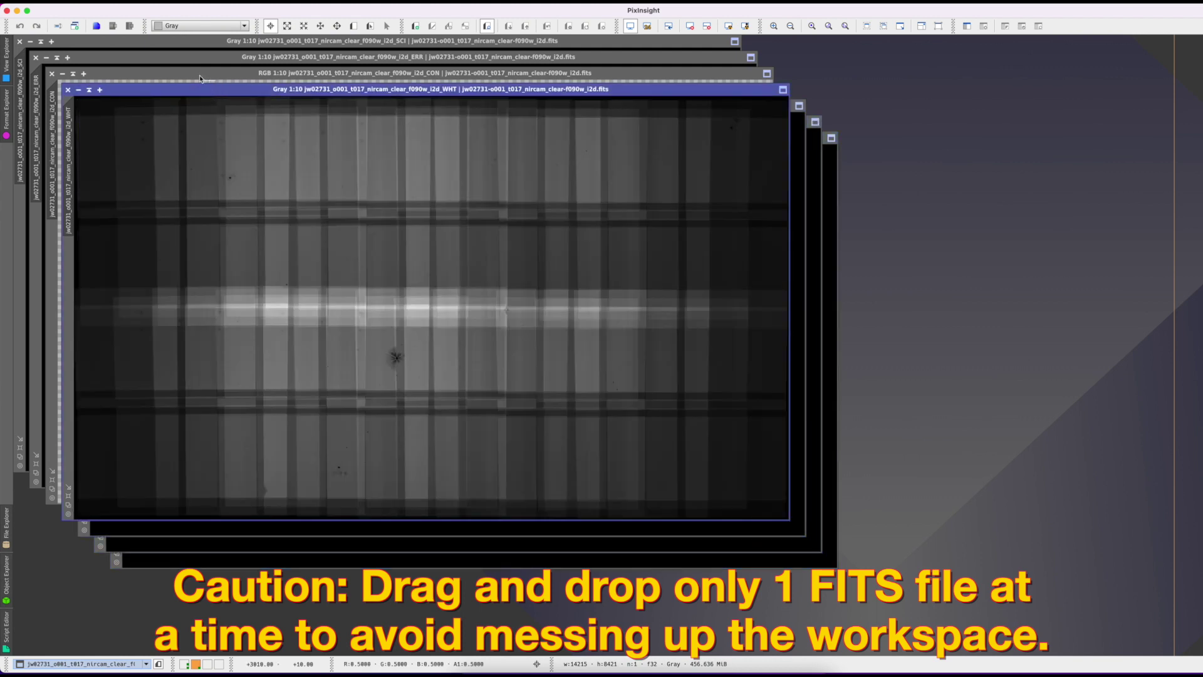
left_click(201, 74)
left_click(200, 57)
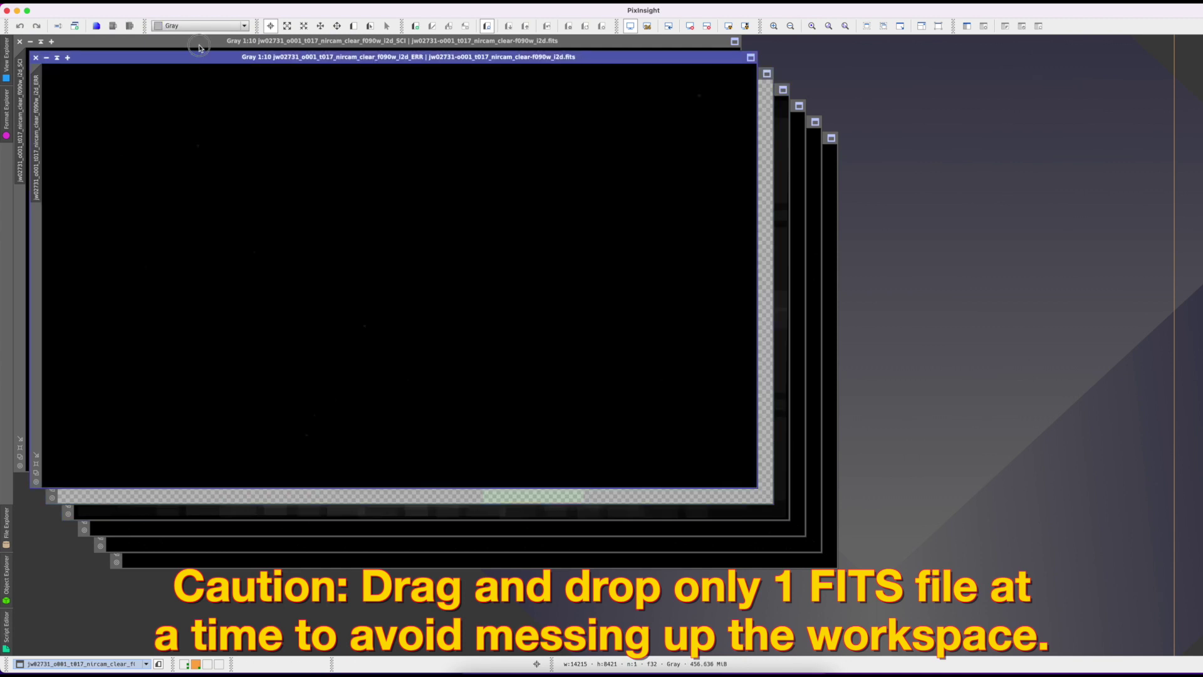
left_click(200, 43)
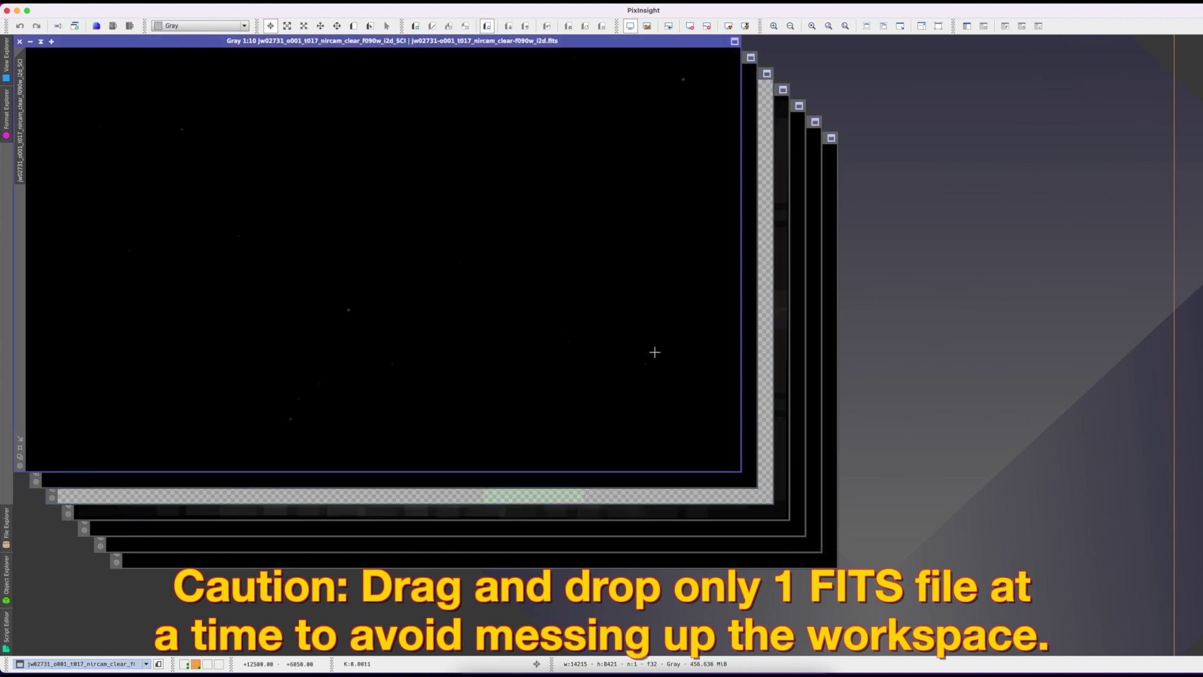
left_click(828, 423)
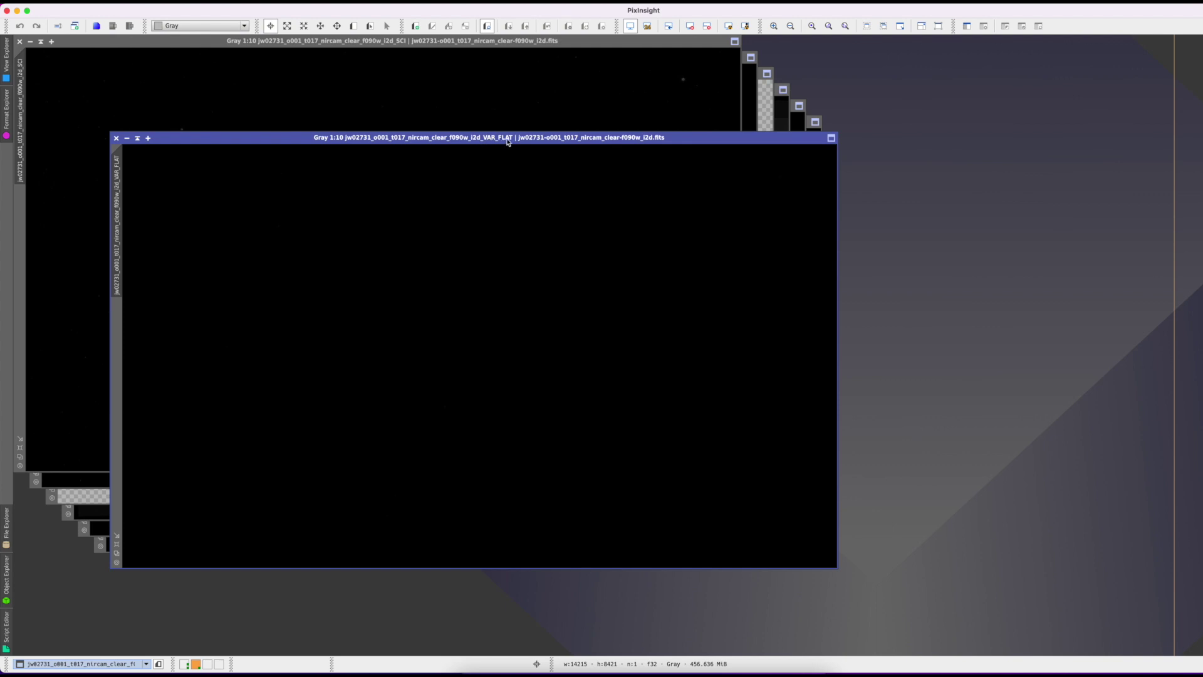
Auto-stretch VAR_FLAT with STF, close it, and raise the VAR_RNOISE image
left_click(729, 26)
left_click(116, 139)
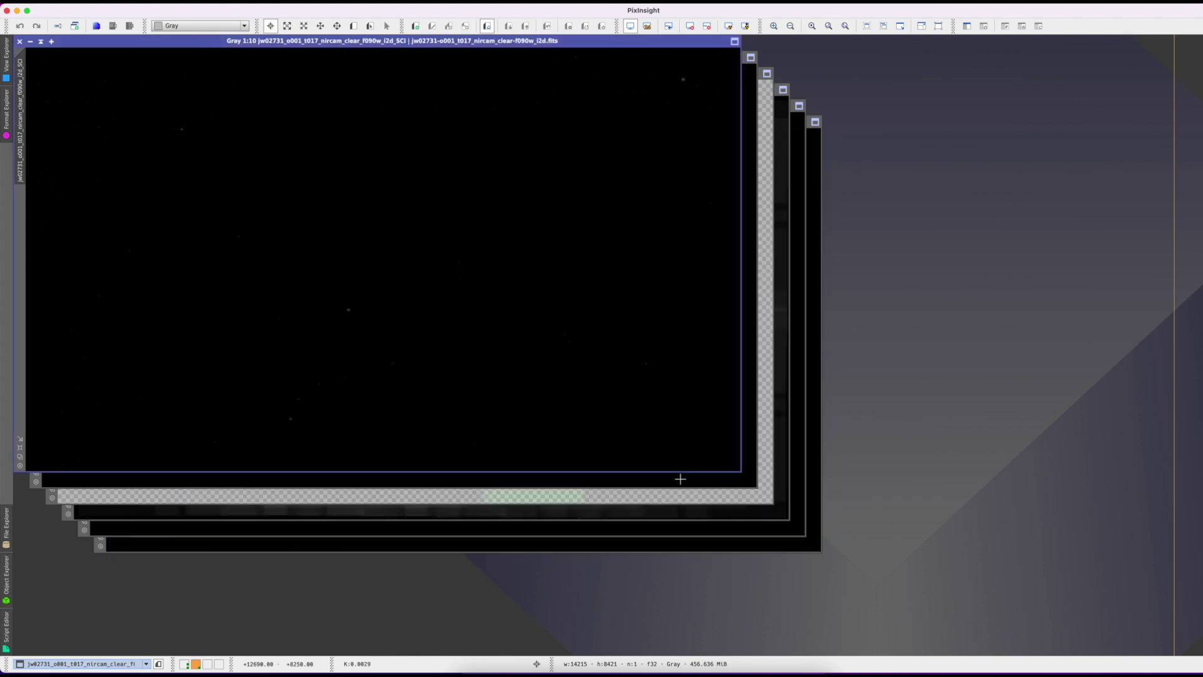
left_click(813, 544)
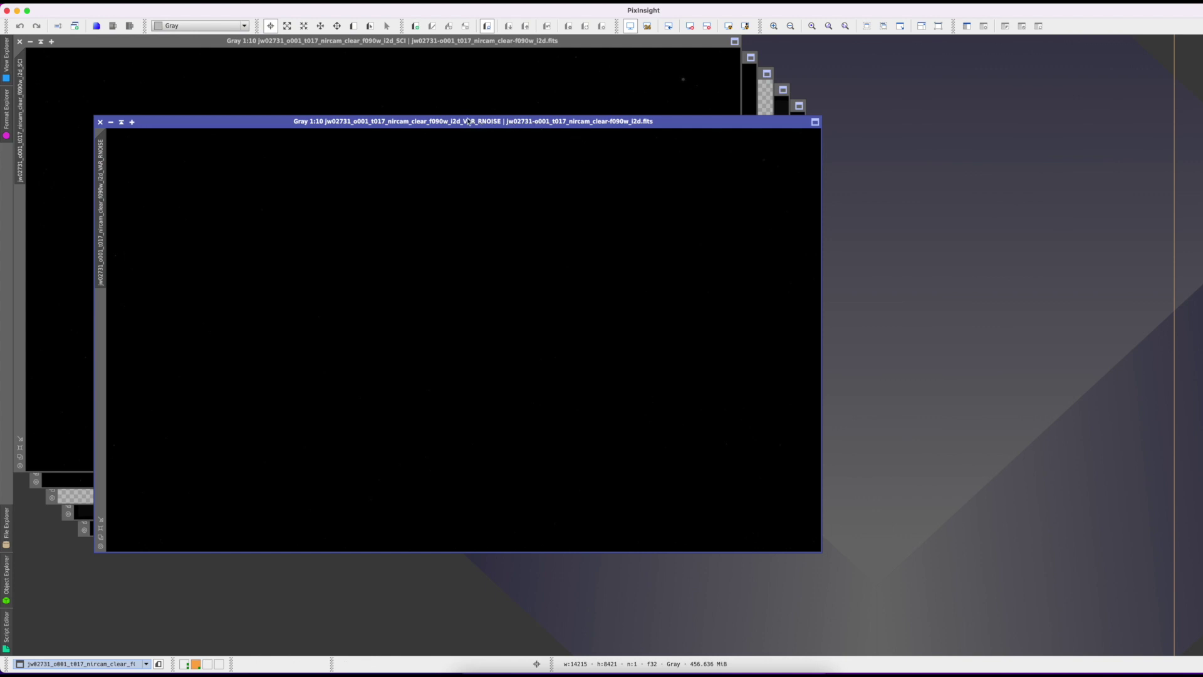
Auto-stretch and inspect the VAR_RNOISE and VAR_POISSON images, then close both
left_click(730, 28)
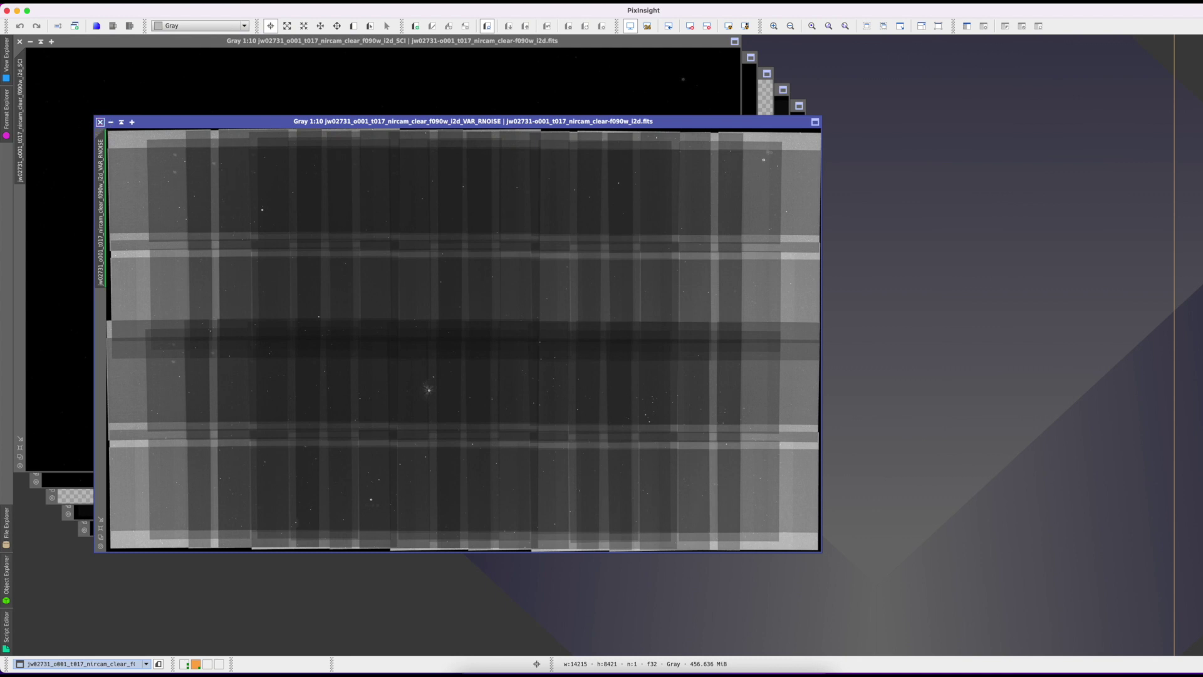
left_click(100, 123)
left_click(783, 531)
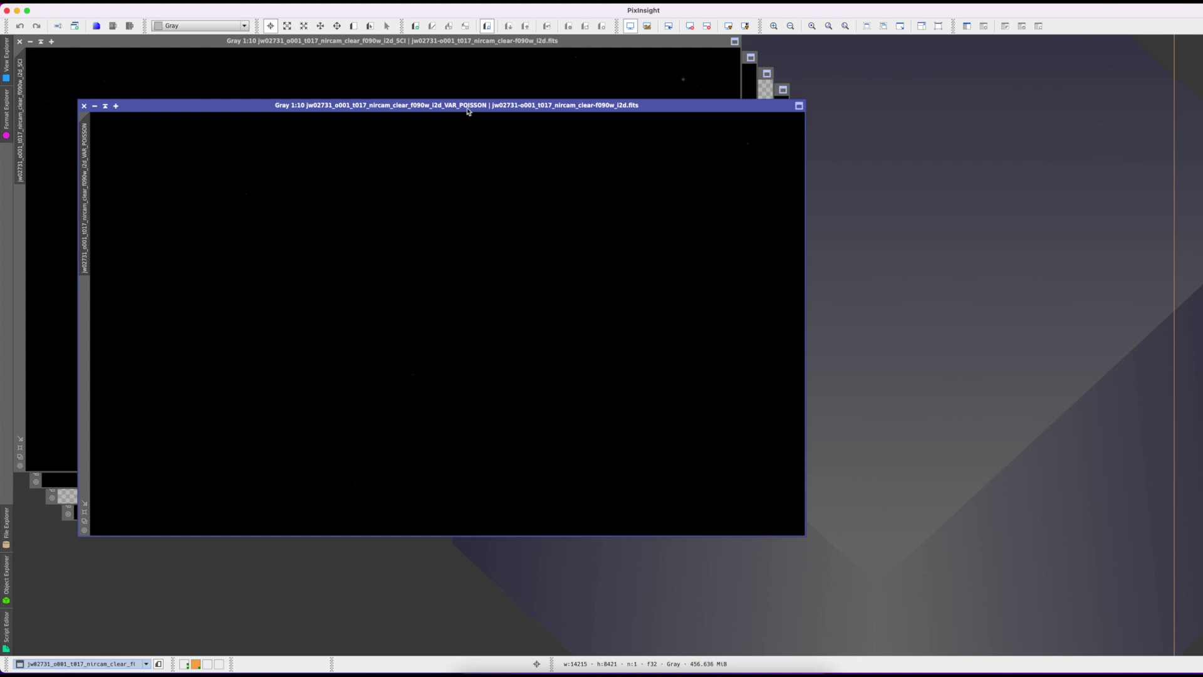
left_click(729, 27)
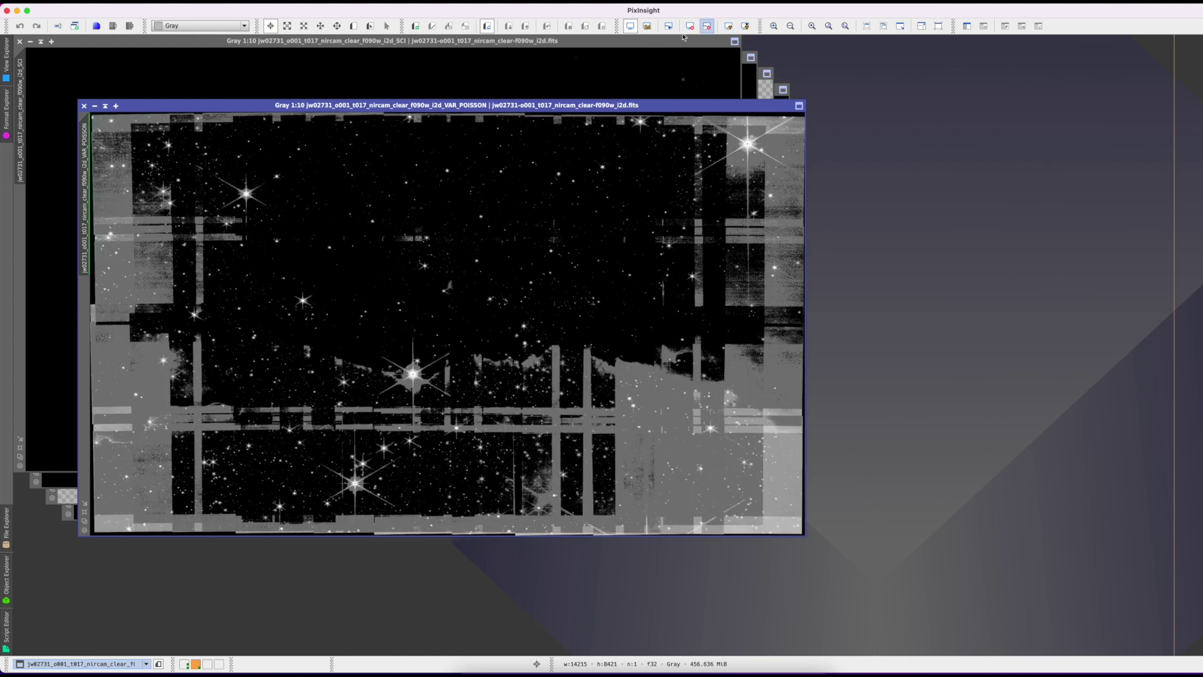
left_click(85, 107)
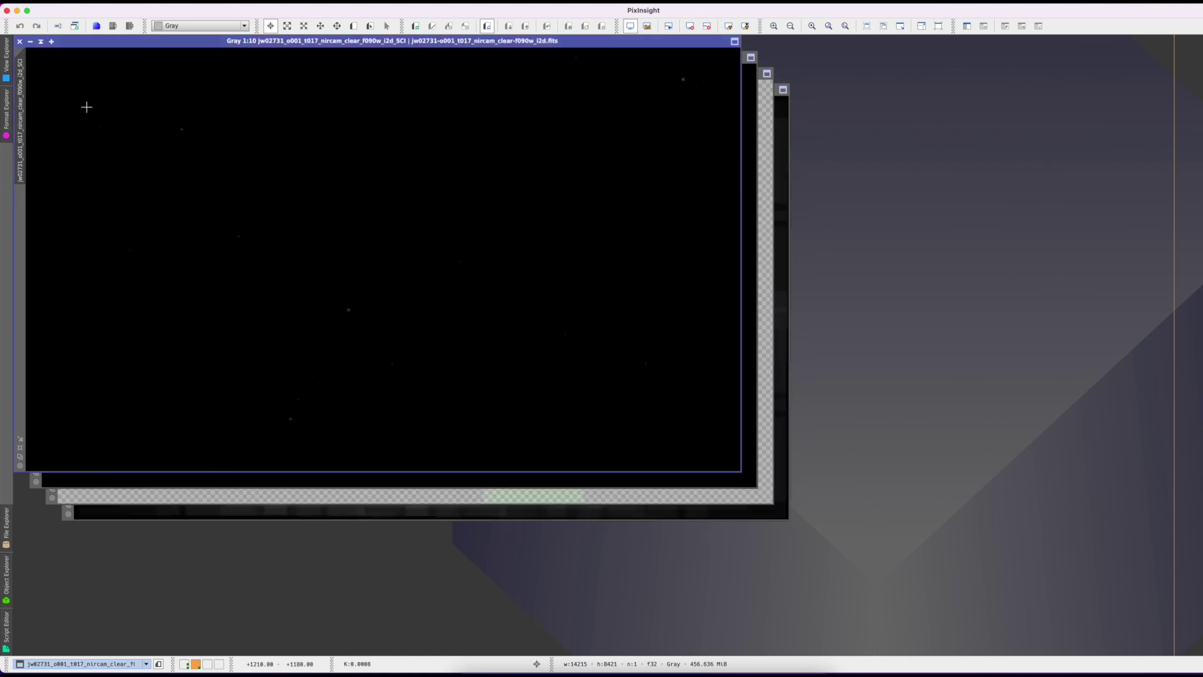
Close the WHT, CON and ERR extension images, leaving only the f090w SCI image
left_click(784, 511)
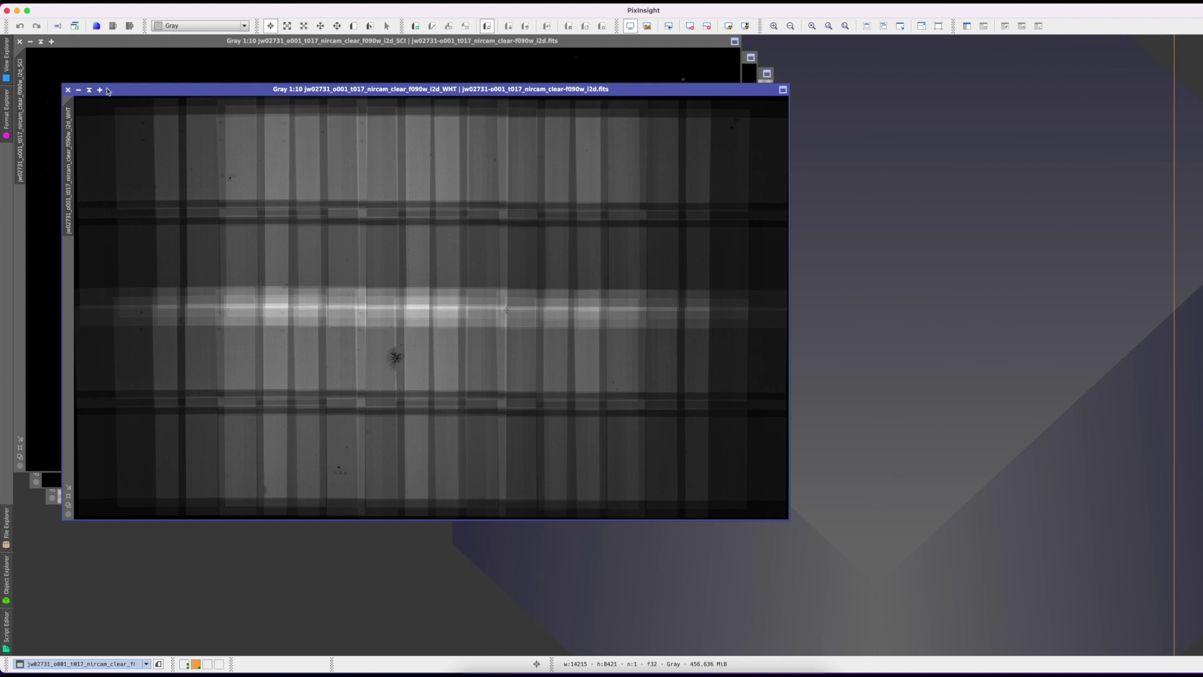
left_click(68, 90)
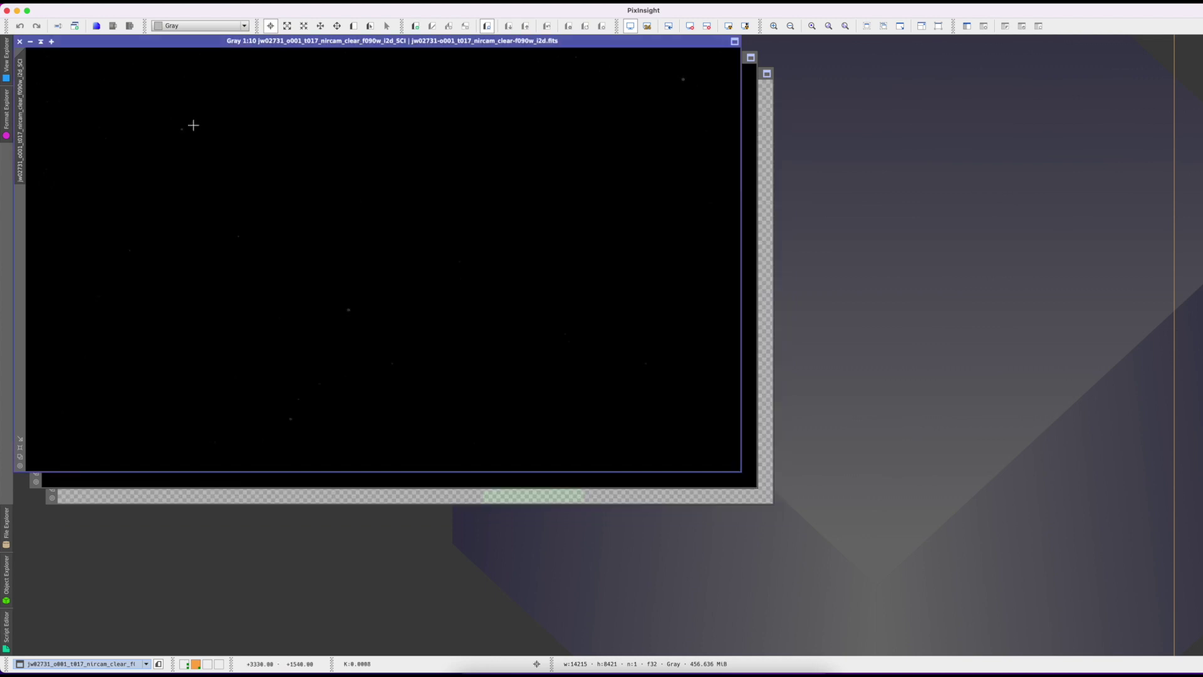
left_click(763, 495)
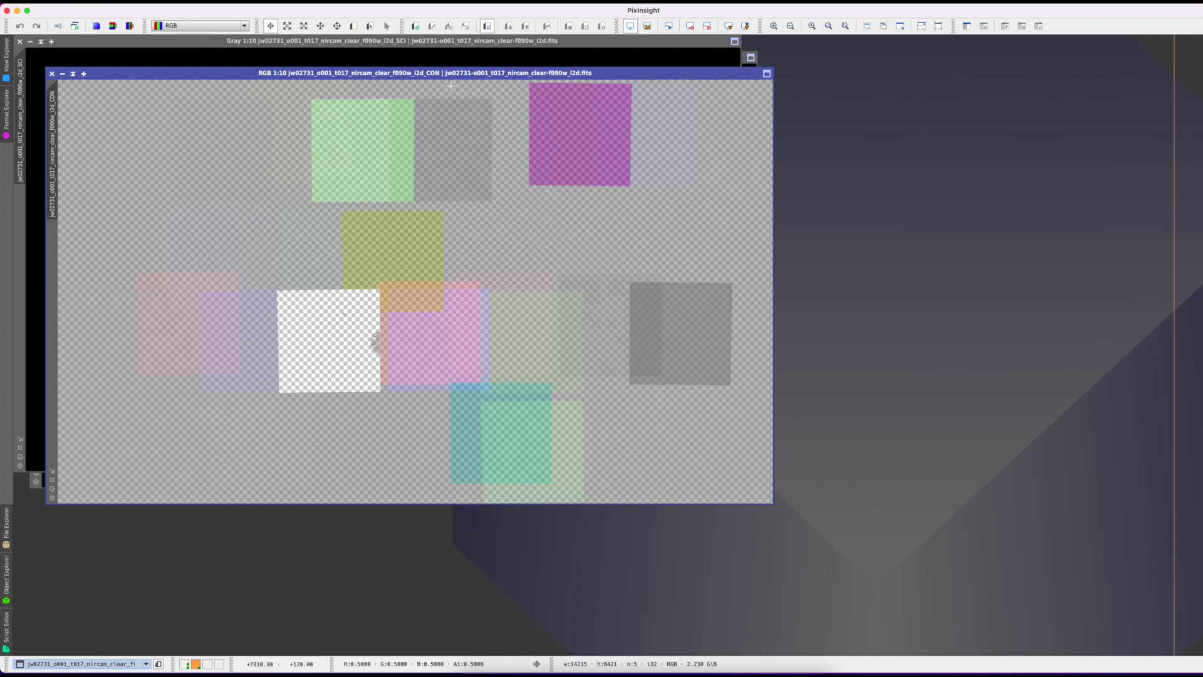
left_click(52, 73)
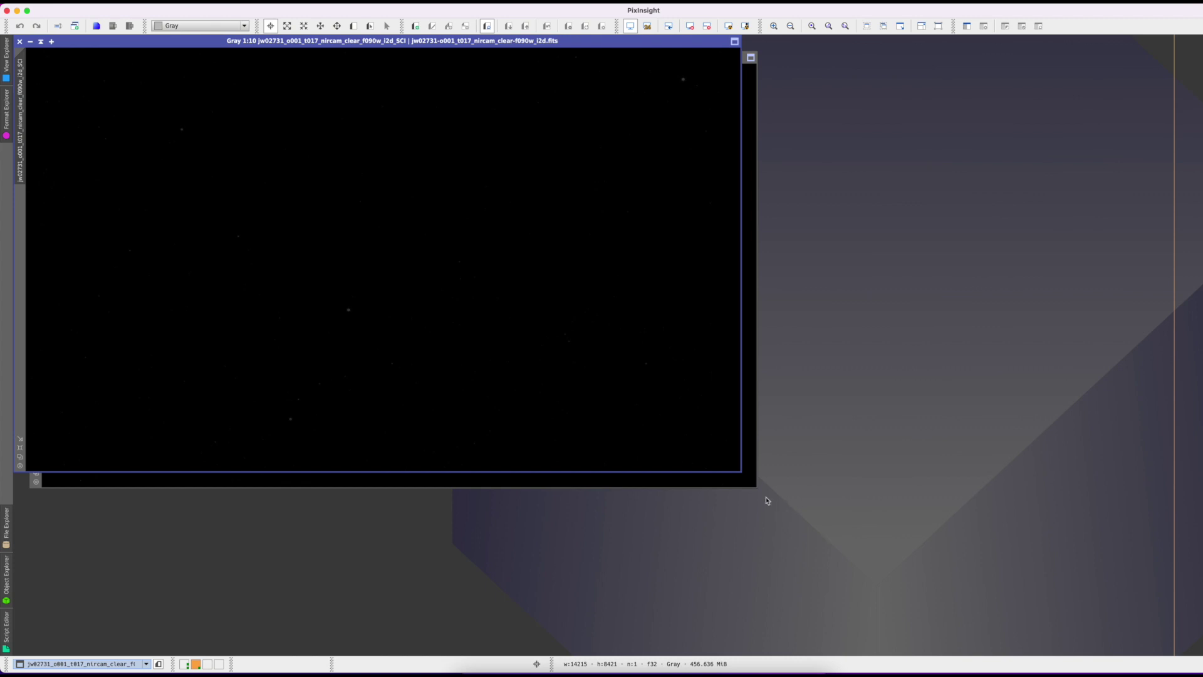
left_click(745, 480)
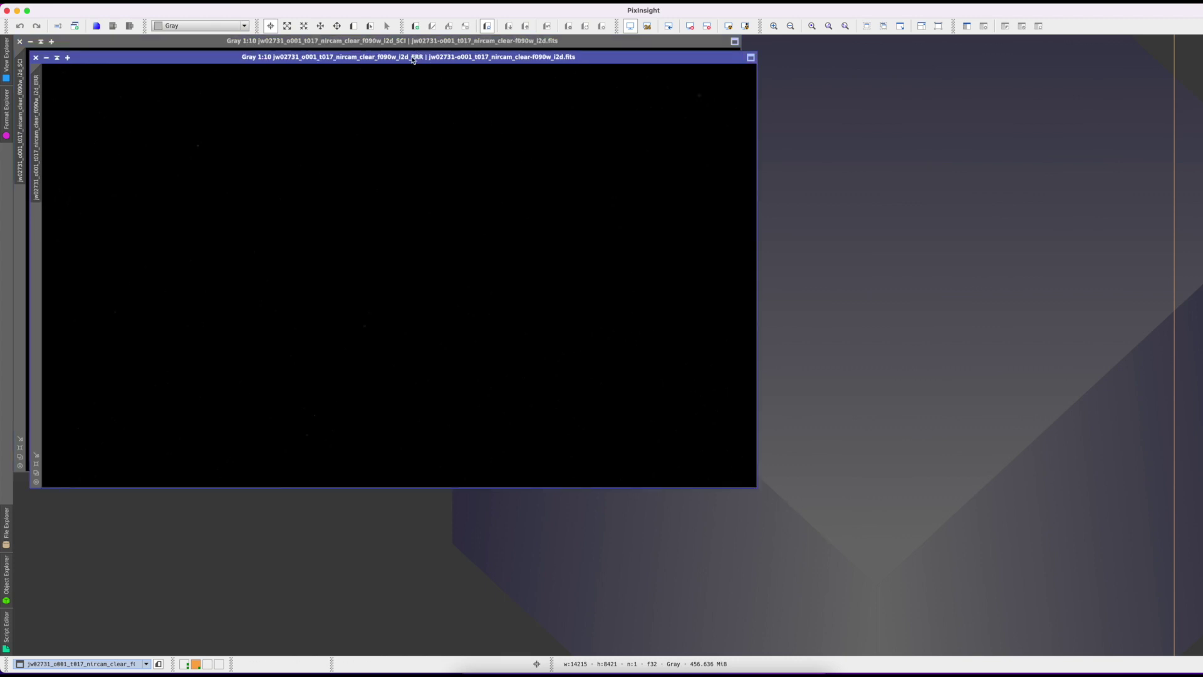
left_click(37, 58)
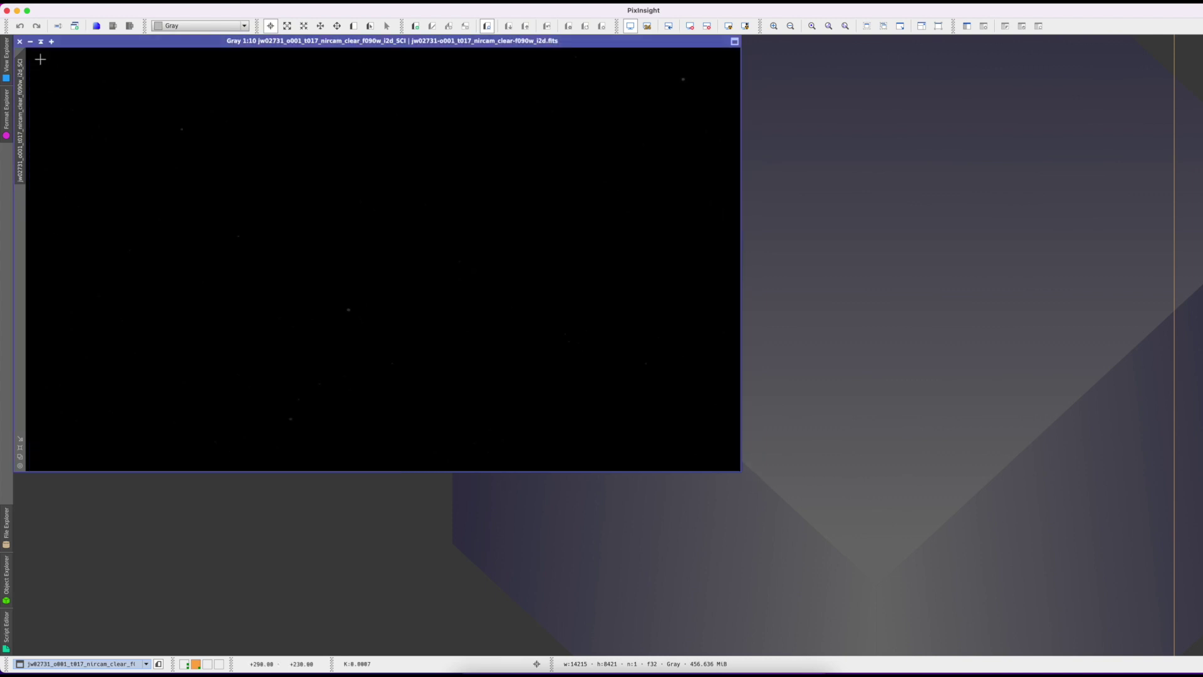
Nudge the f090w SCI window, apply STF AutoStretch, then collapse it to an icon
left_click_drag(160, 45, 179, 69)
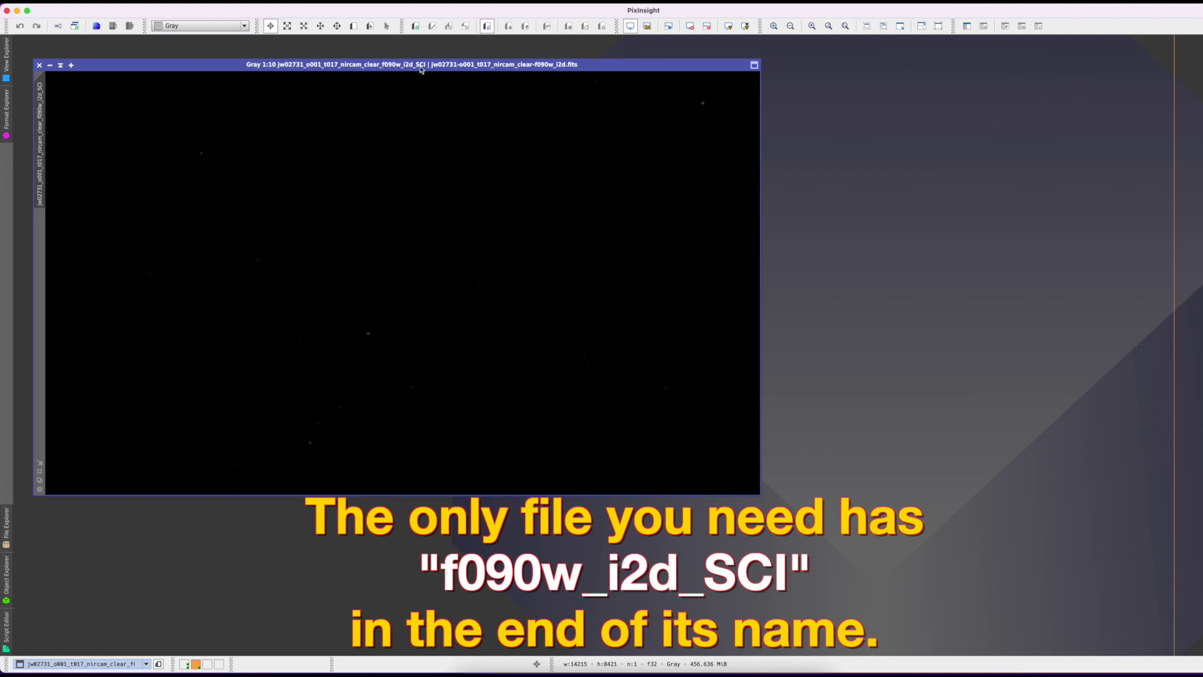
left_click(729, 27)
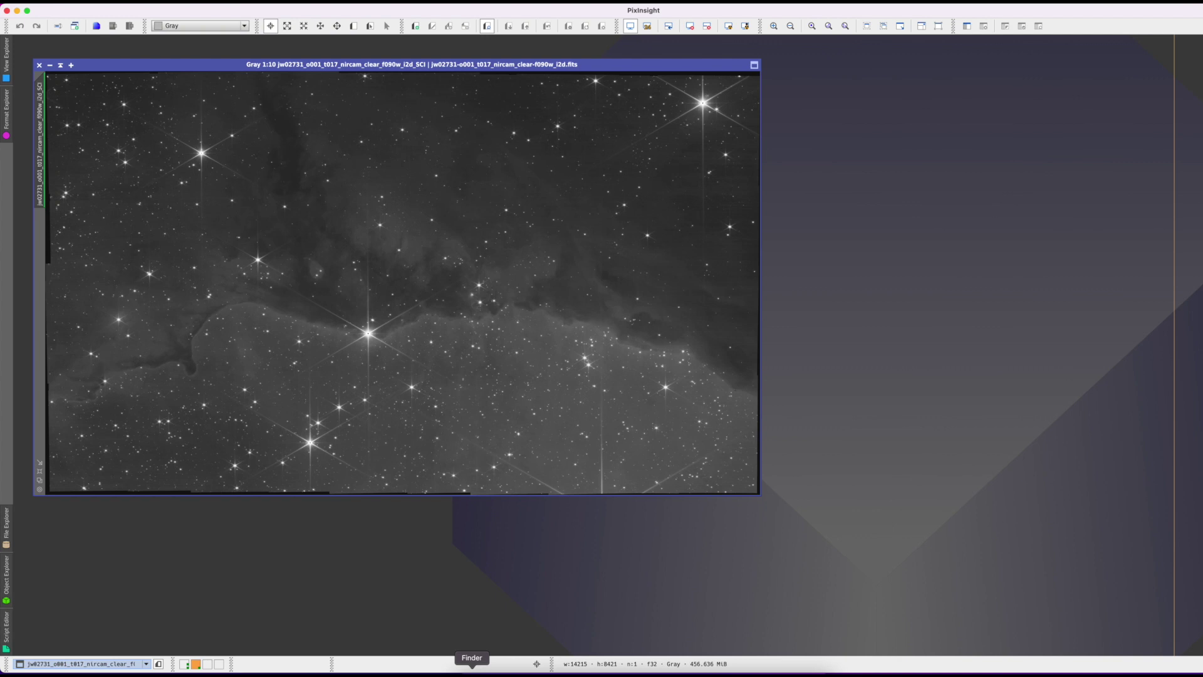
left_click(472, 669)
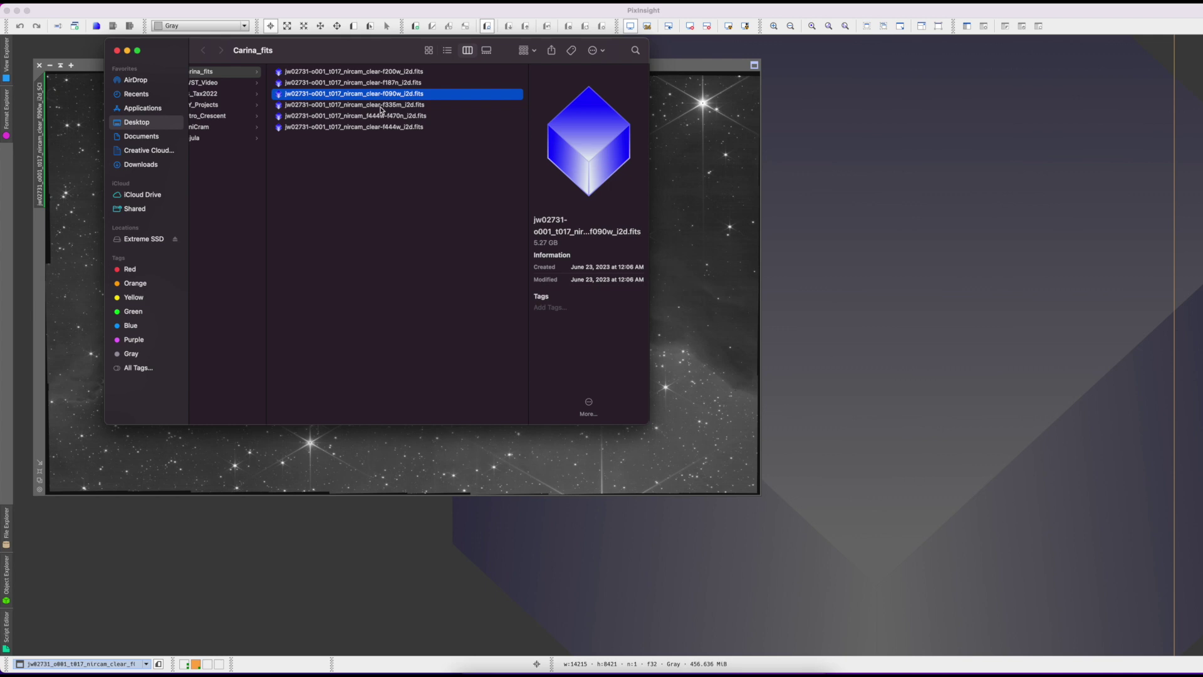
key("super+Tab")
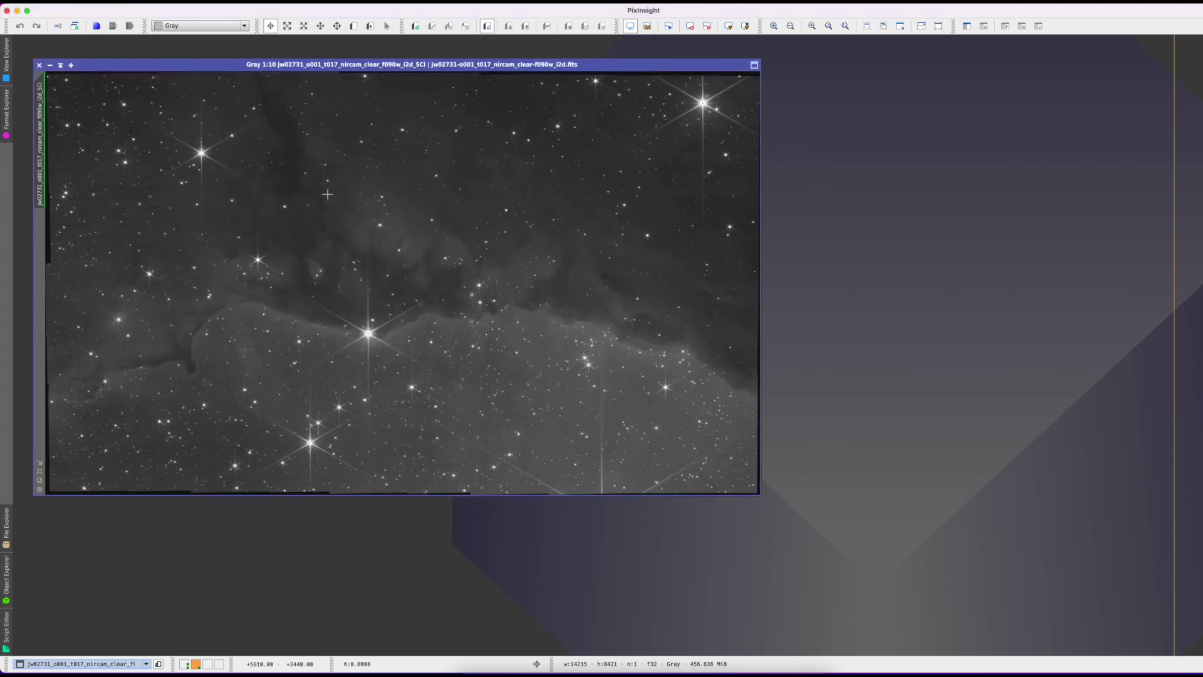
left_click(50, 66)
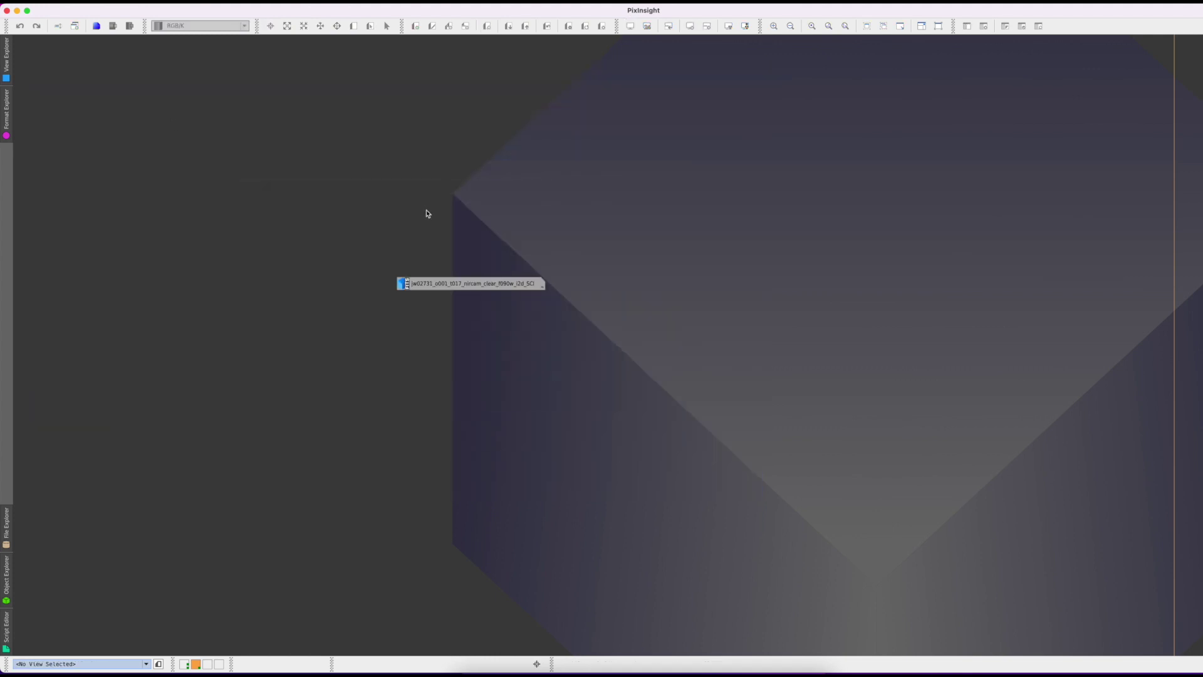
Park the f090w icon bottom-left and drag the f187n FITS file from Carina_fits into PixInsight
left_click_drag(463, 281, 85, 644)
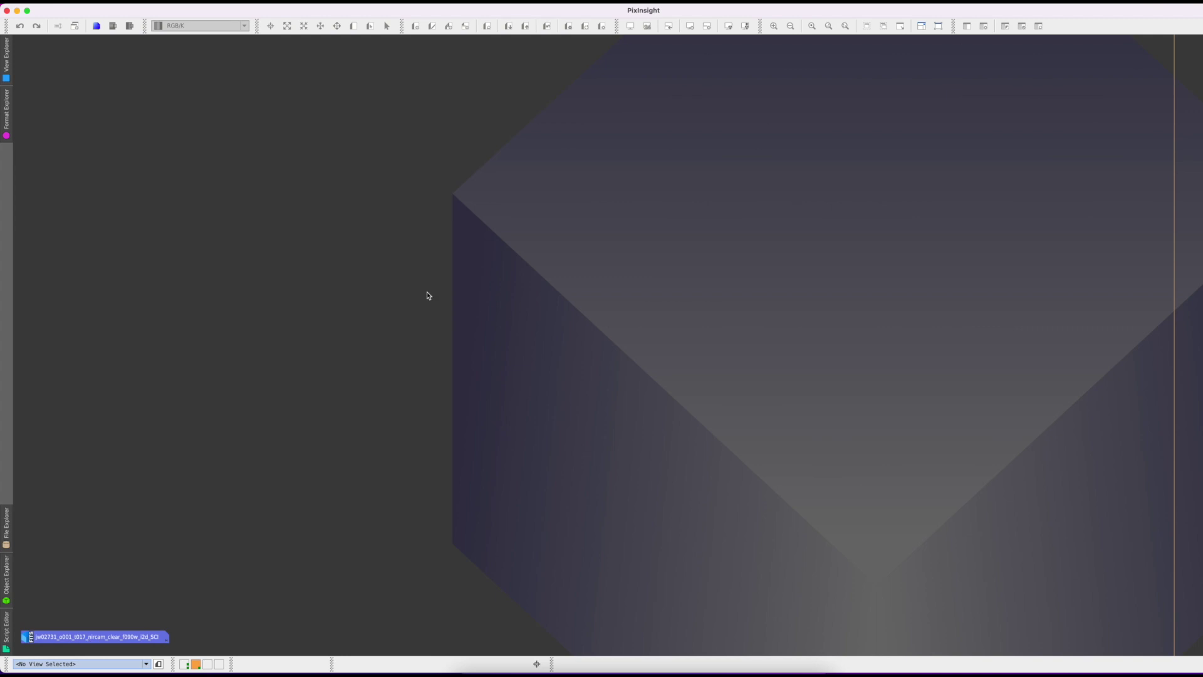
left_click(471, 669)
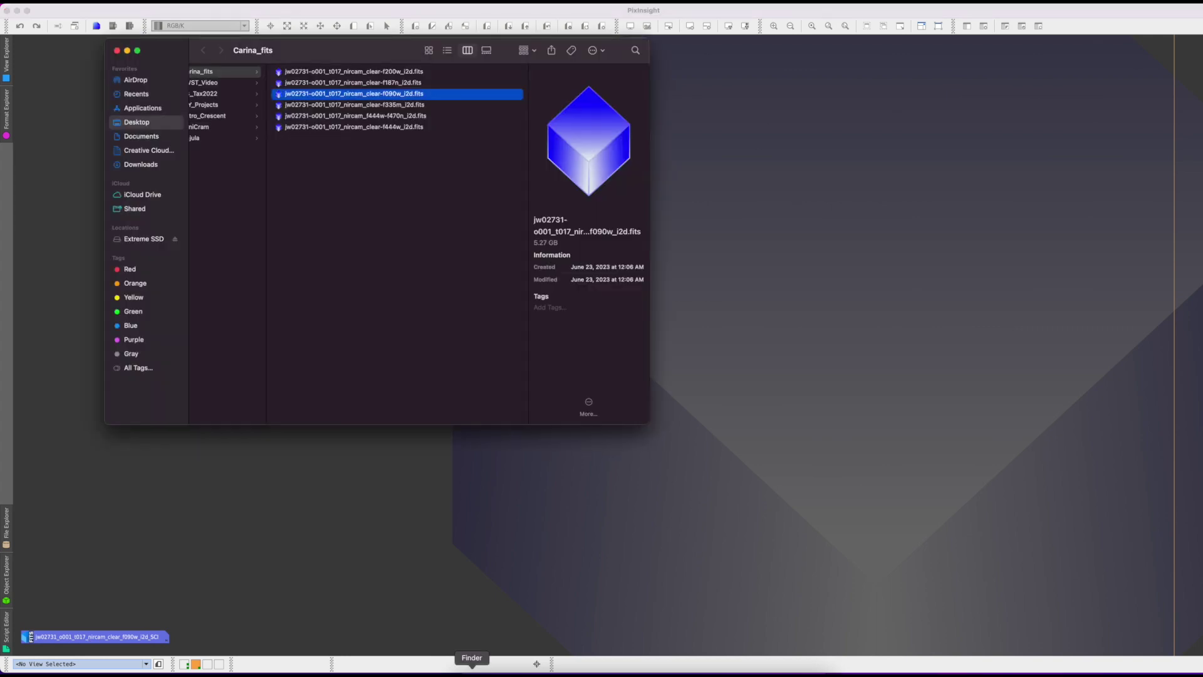
left_click(379, 83)
left_click_drag(379, 85, 910, 235)
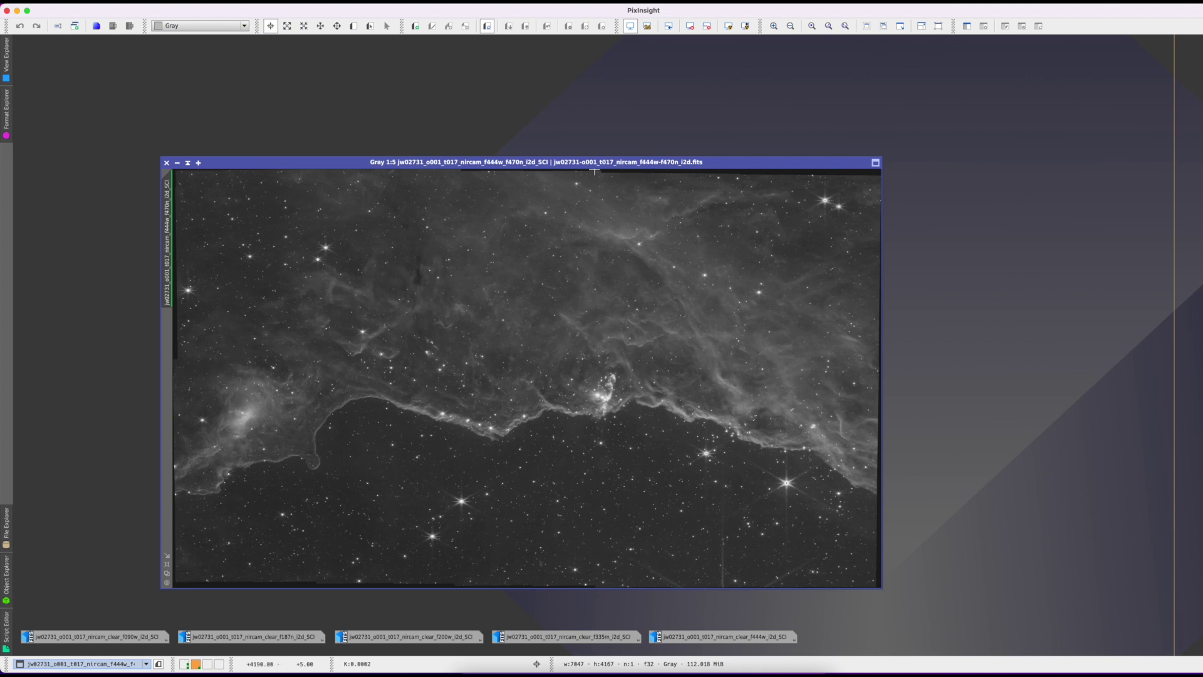
Restore the f090w, f187n, f200w, f335m and f444w icons, bringing f444w-f470n to the front
mouse_move(120, 640)
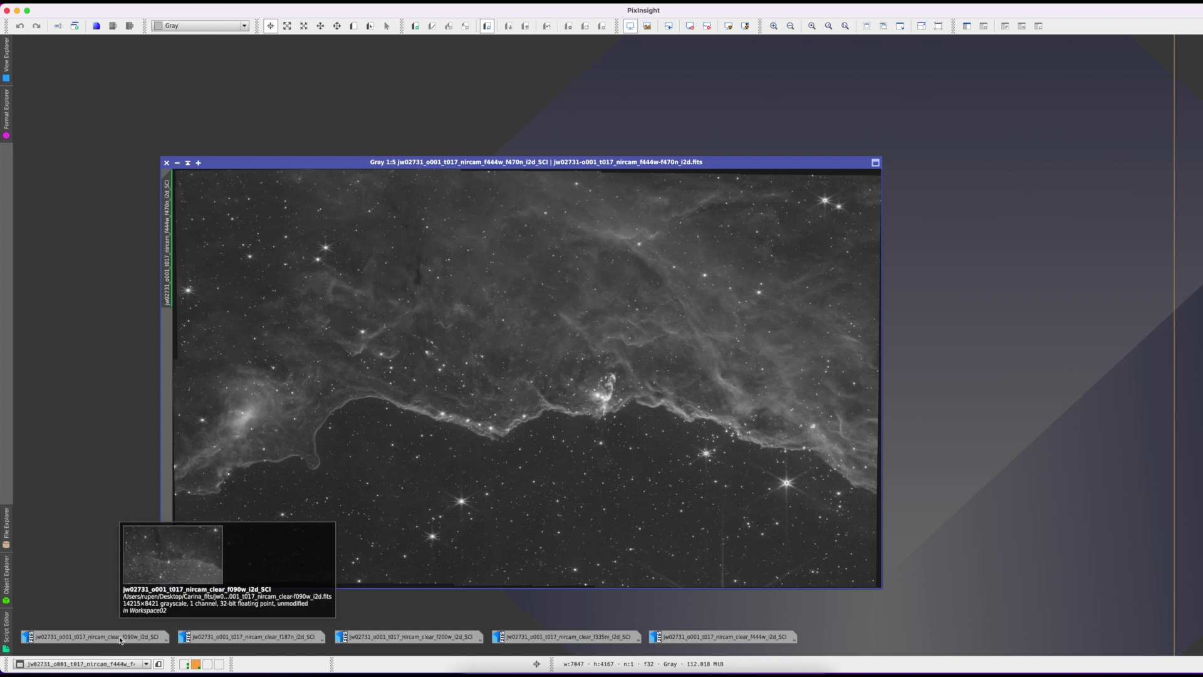
left_click(121, 640)
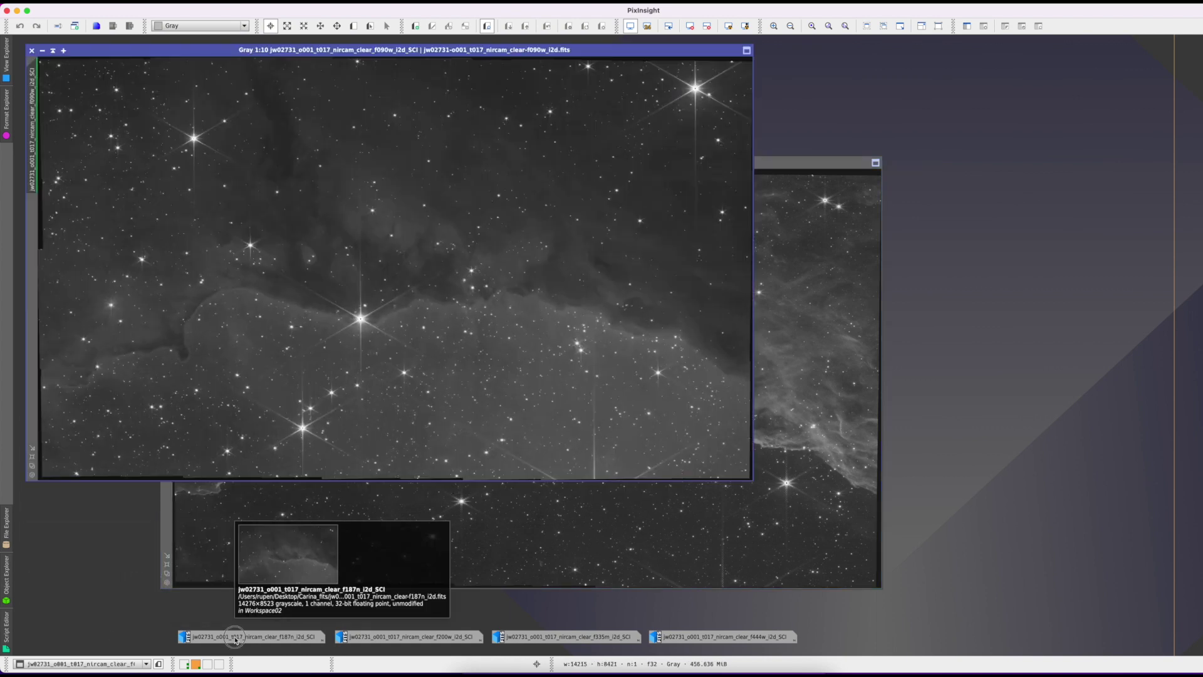
double_click(233, 638)
double_click(374, 638)
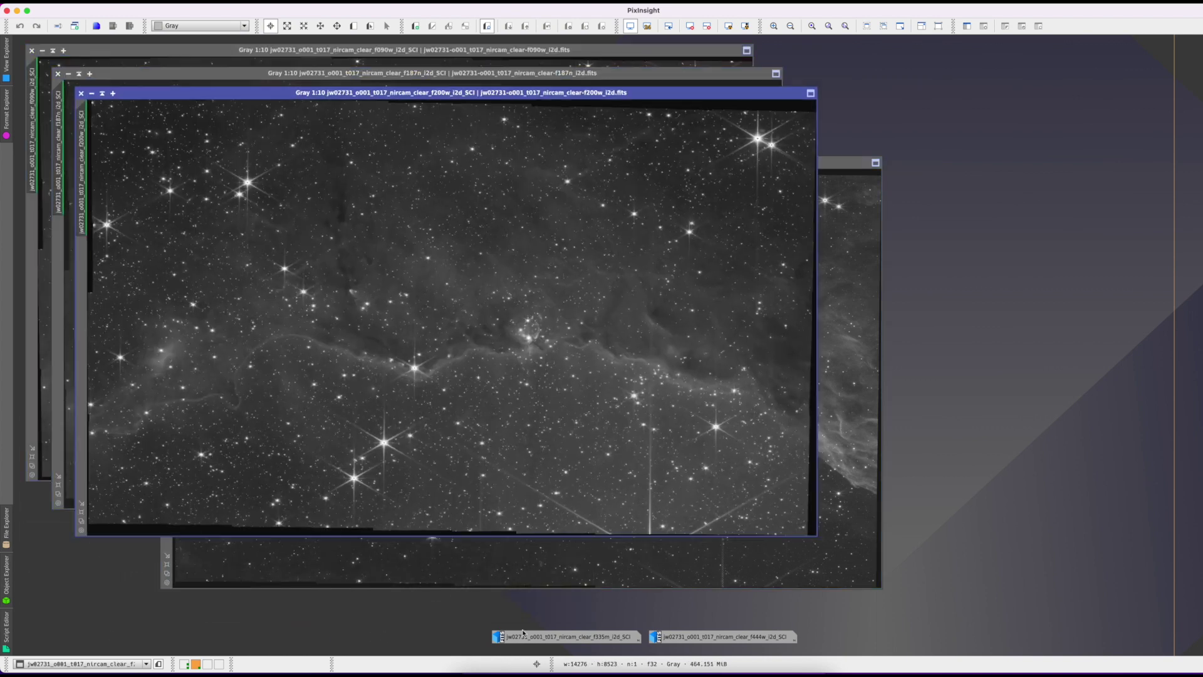
double_click(561, 638)
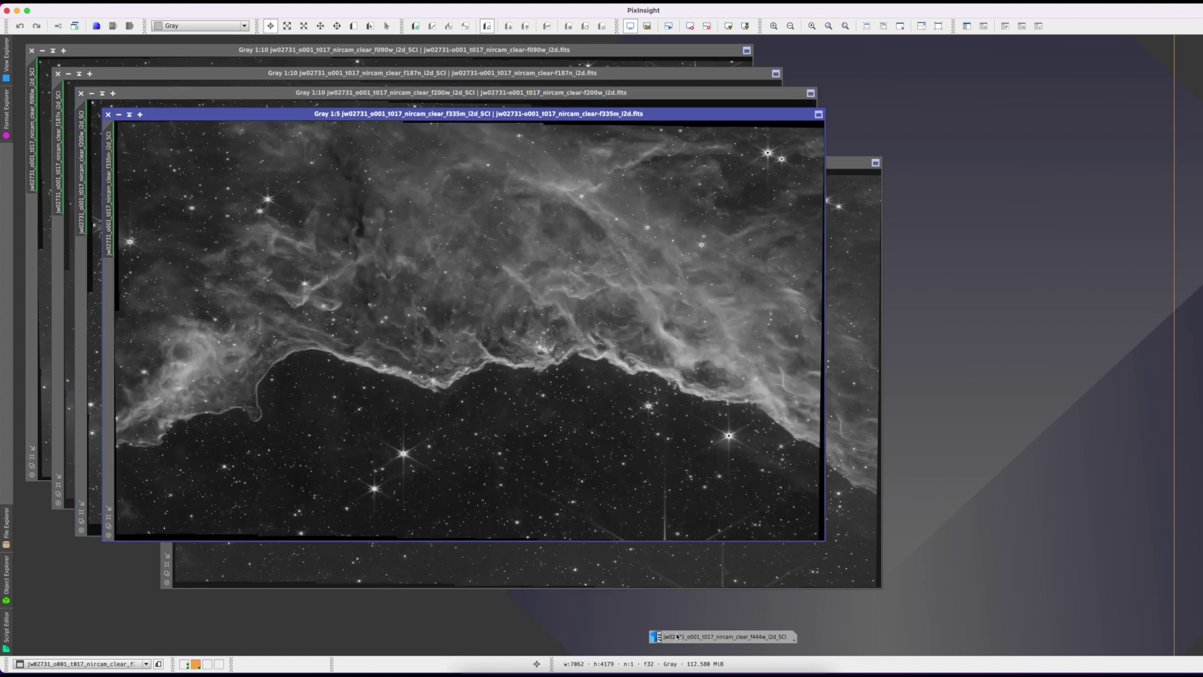
double_click(682, 637)
left_click(834, 579)
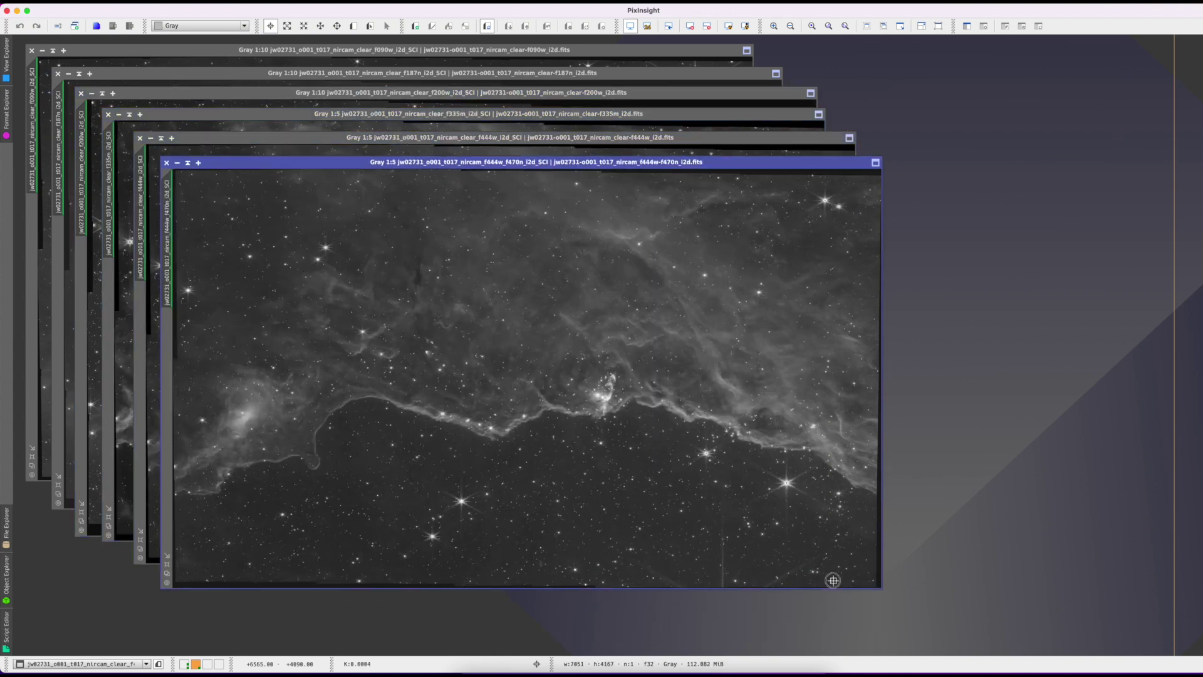